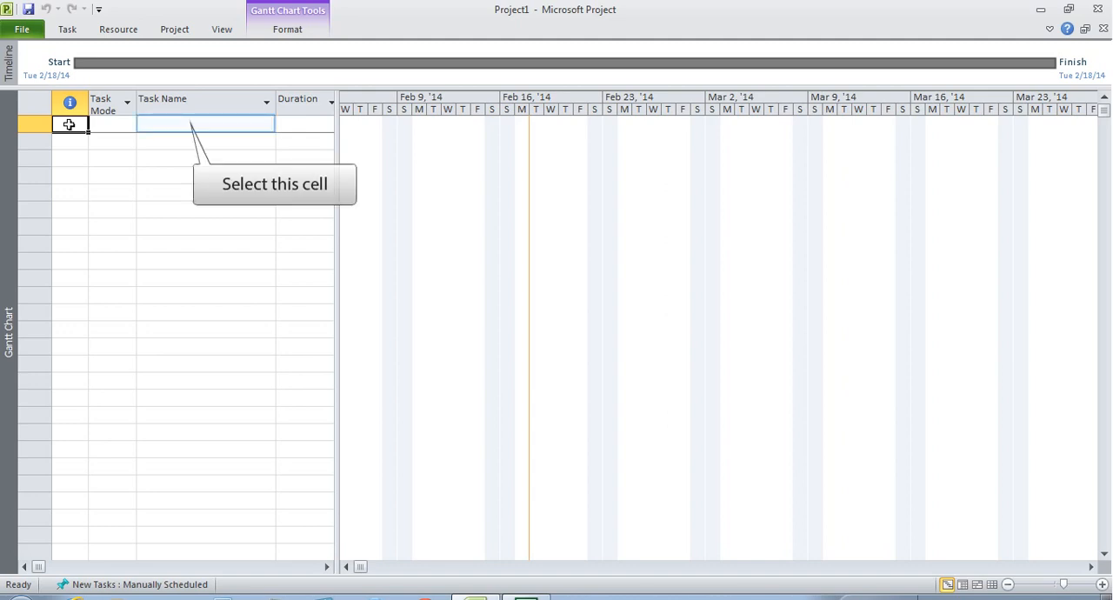
- Collapse and re-expand the ribbon, and widen the task table to show the Start, Finish and Predecessors columns
{"action": "left_click", "coordinate": [185, 128]}
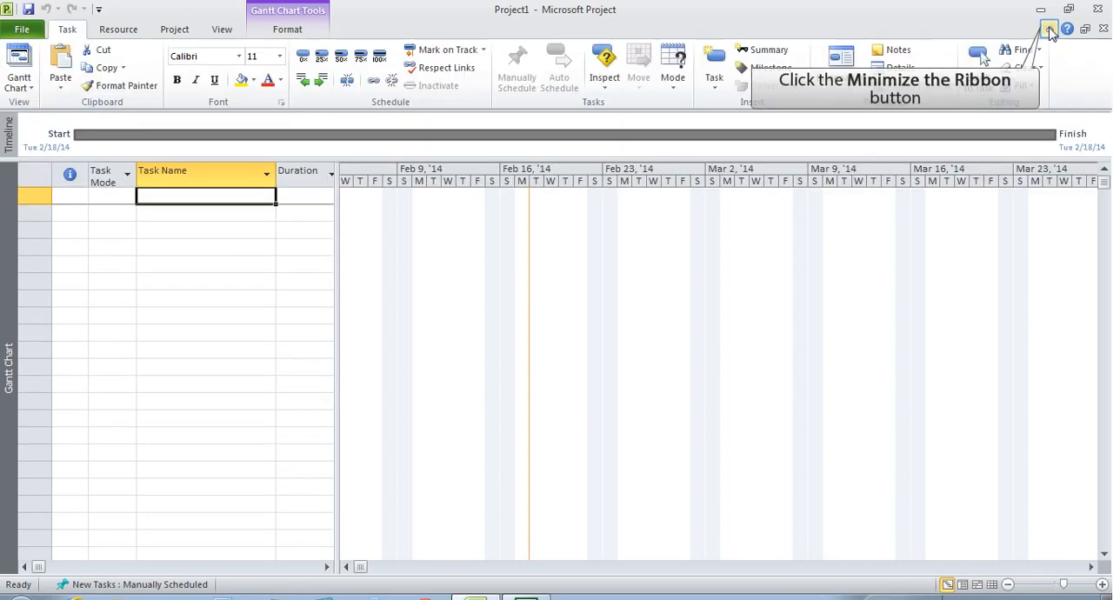
{"action": "left_click", "coordinate": [1050, 29]}
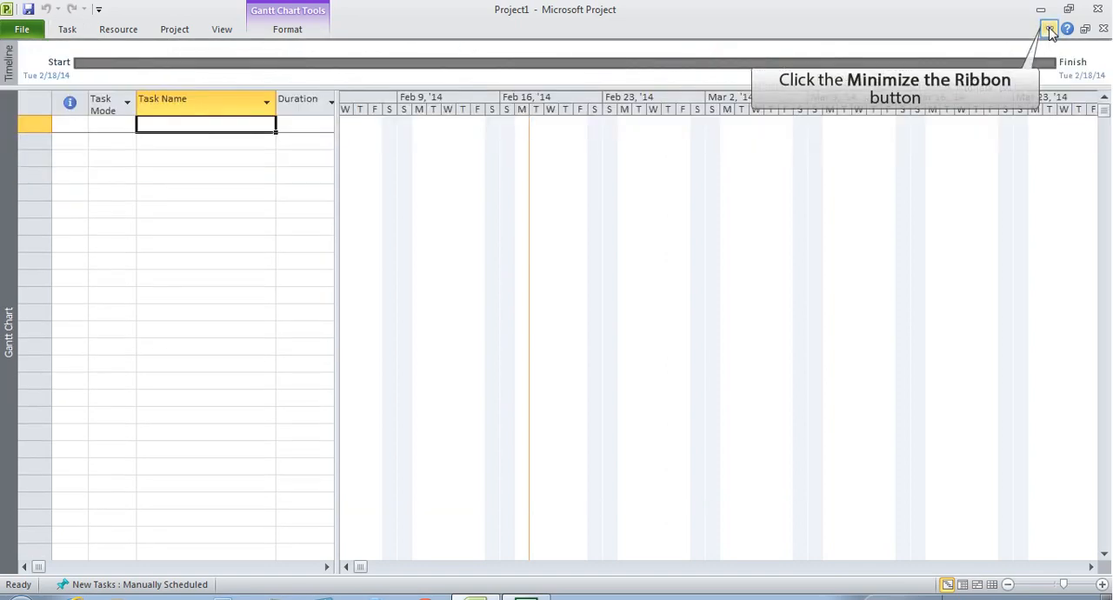
{"action": "left_click", "coordinate": [1049, 29]}
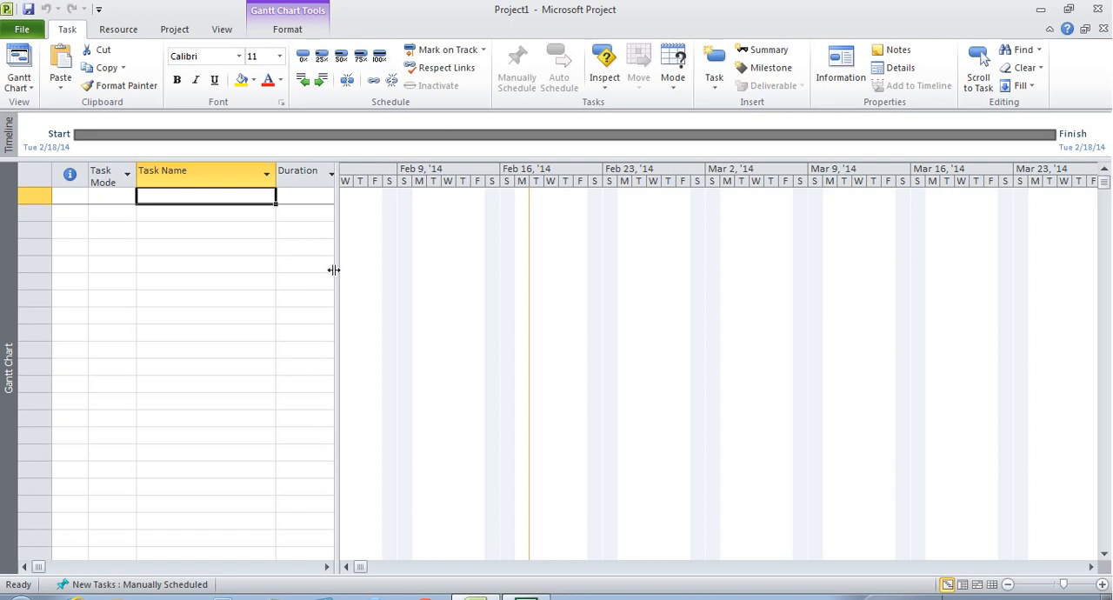
{"action": "left_click_drag", "start_coordinate": [333, 269], "coordinate": [539, 273]}
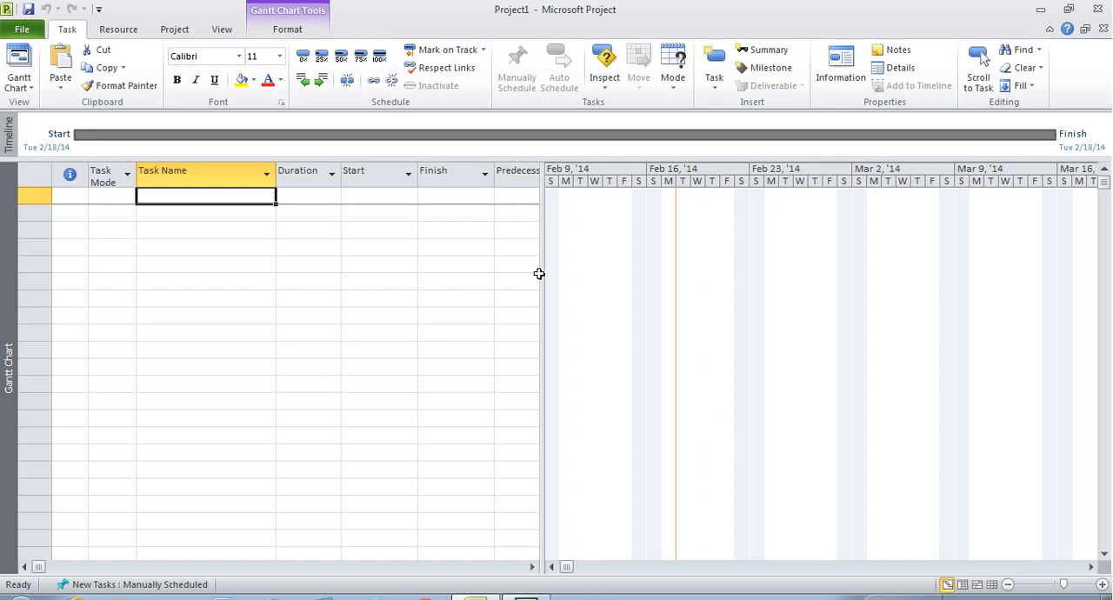
- Enter "St John's Hospital Project" as the name of the first task
{"action": "type", "text": "St Jog"}
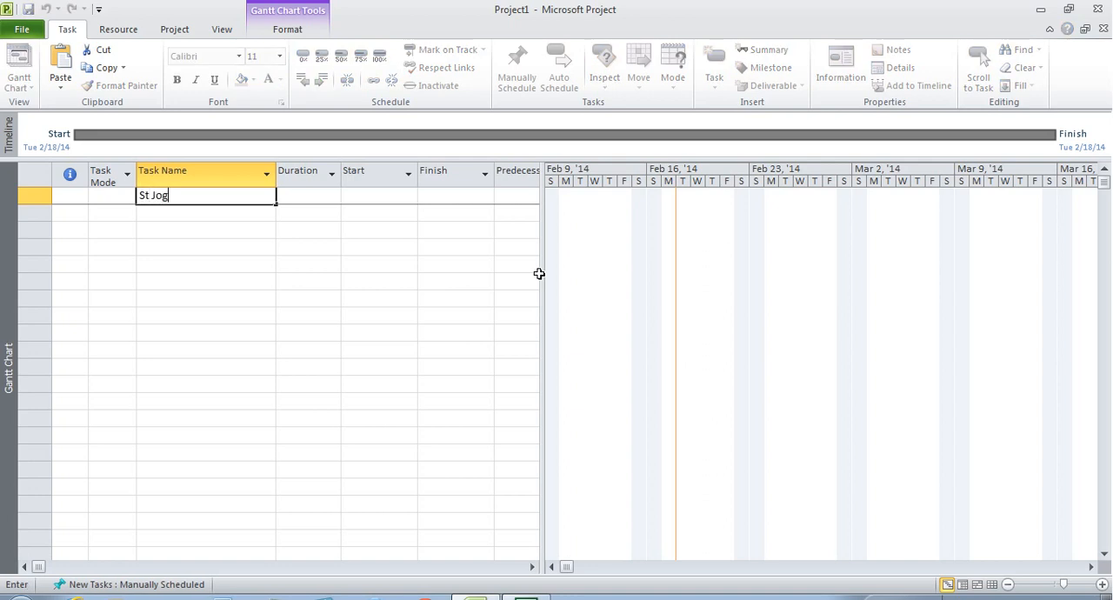
{"action": "key", "text": "BackSpace"}
{"action": "type", "text": "hn's Hospital Proje"}
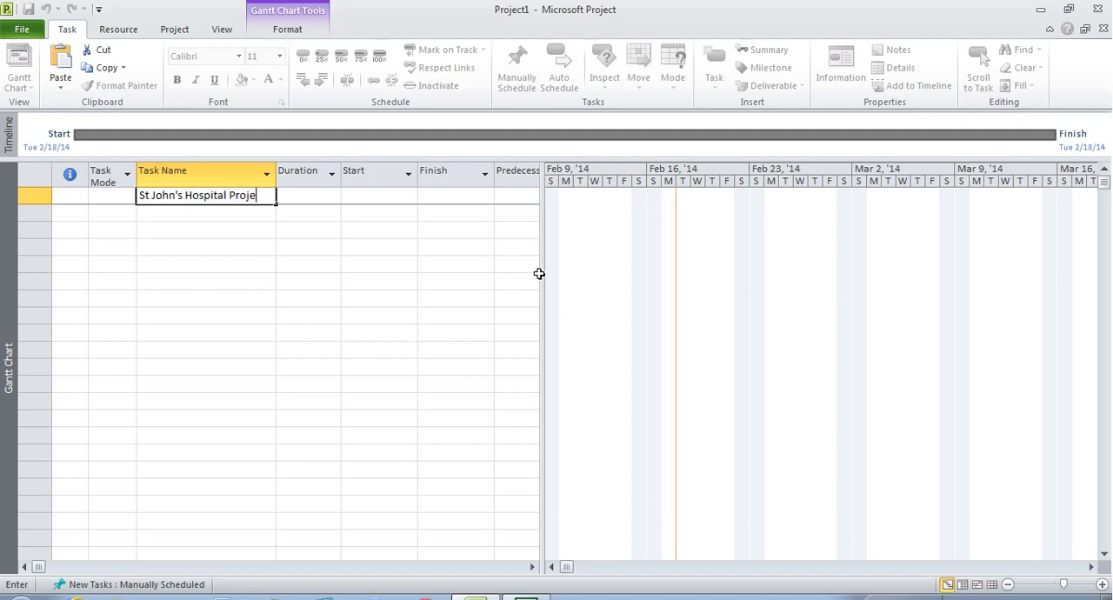
{"action": "type", "text": "ct"}
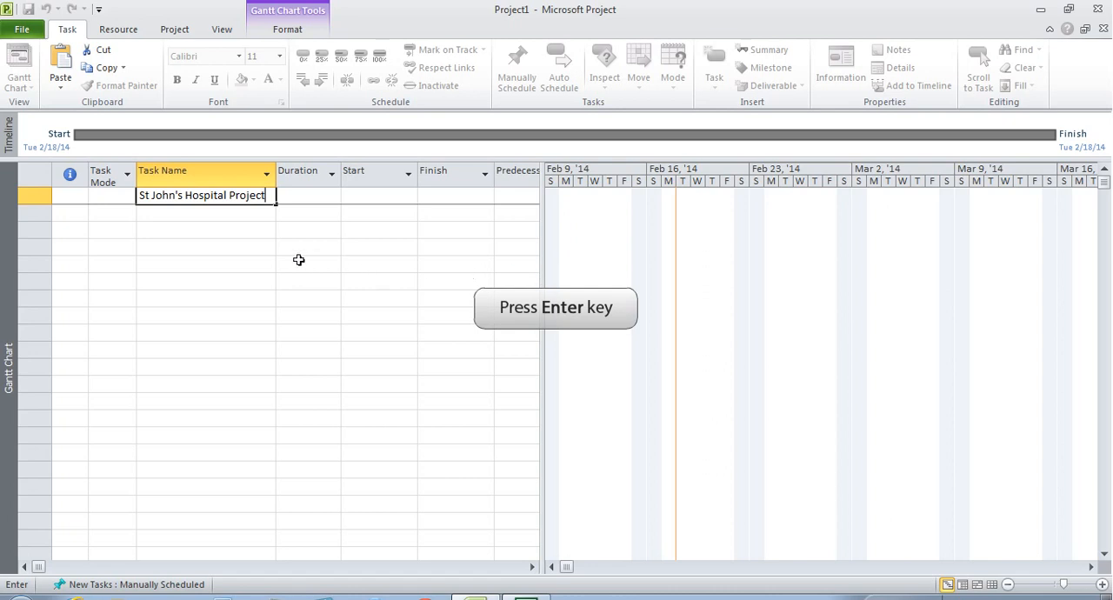
{"action": "key", "text": "Return"}
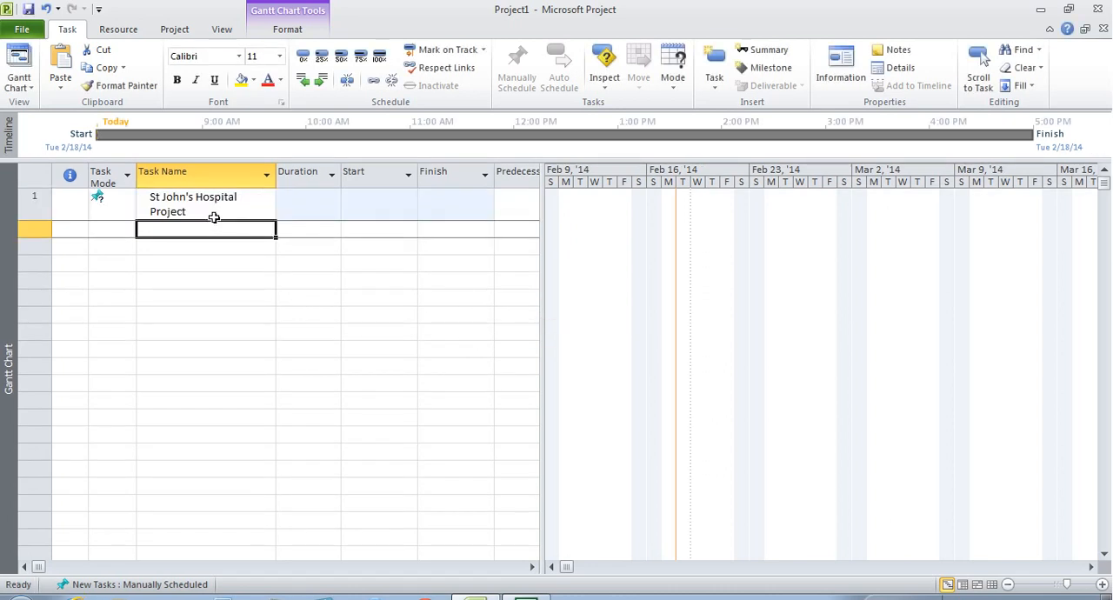
- Add the tasks "Start" and "Organizing and Site Prep" below the St John's Hospital Project task
{"action": "type", "text": "Start"}
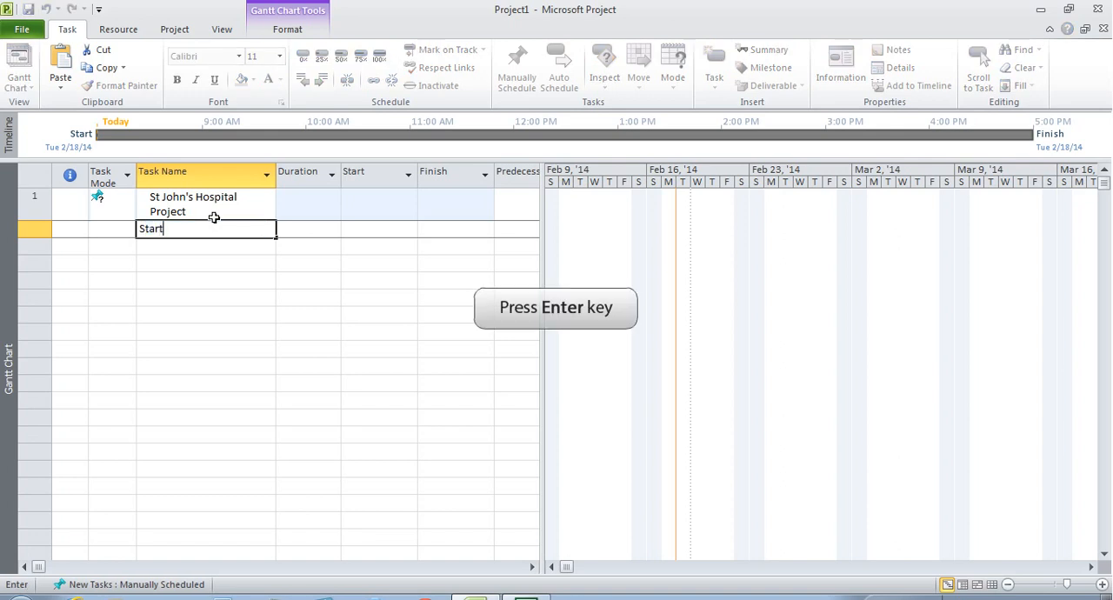
{"action": "key", "text": "Return"}
{"action": "key", "text": "Up"}
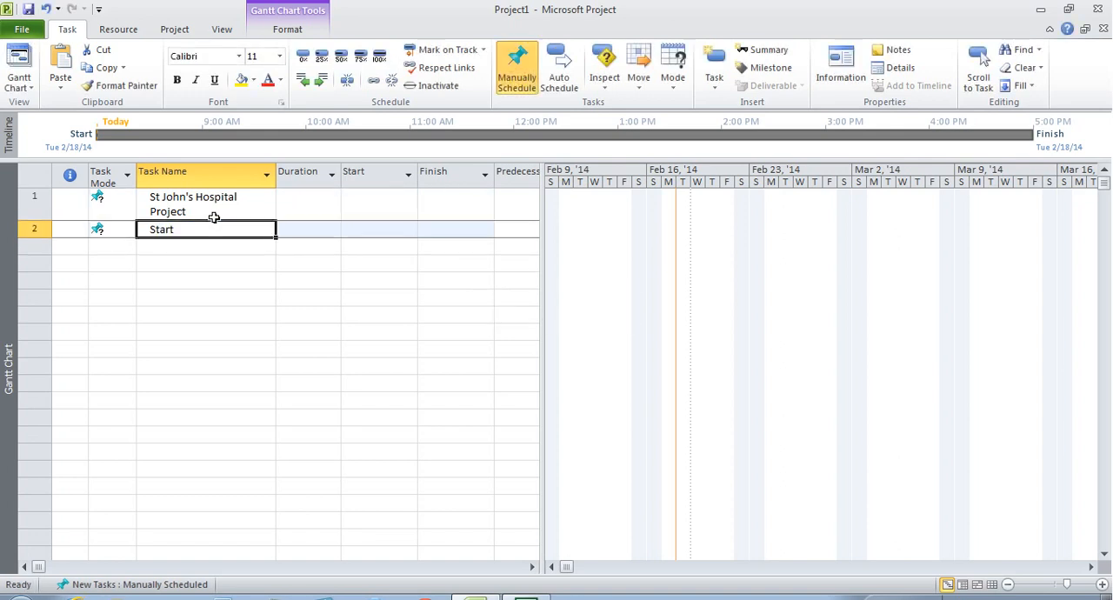
{"action": "key", "text": "Down"}
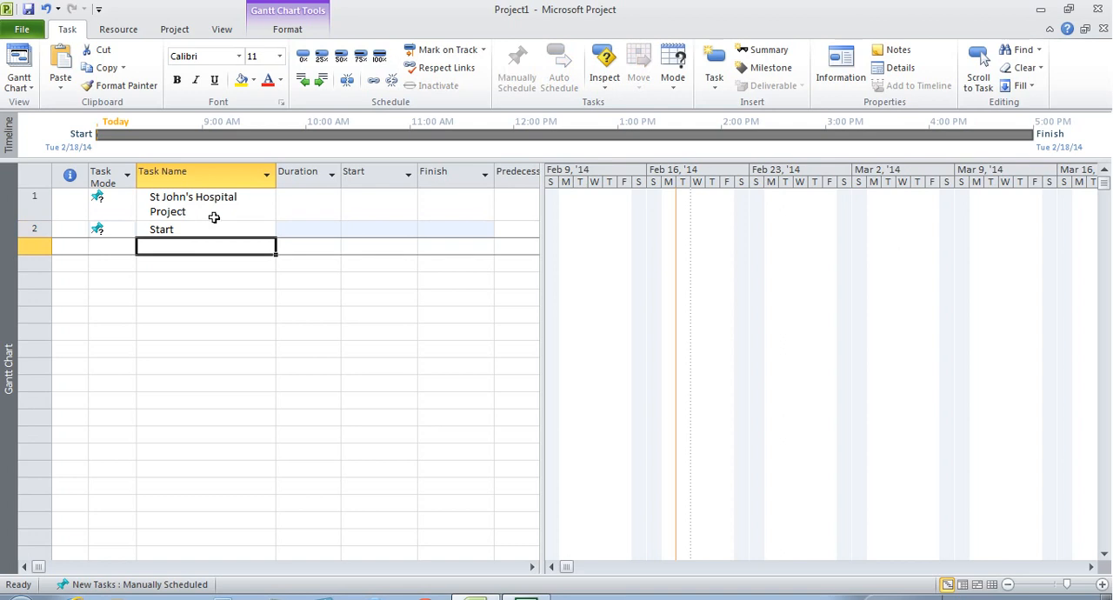
{"action": "type", "text": "Organizing and Site Prep"}
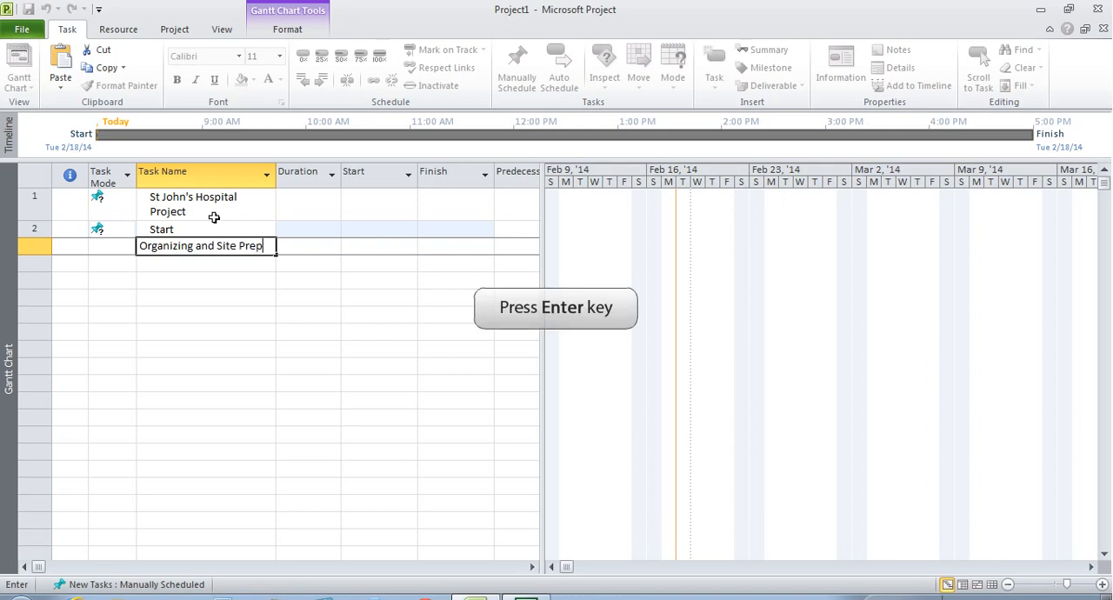
{"action": "key", "text": "Return"}
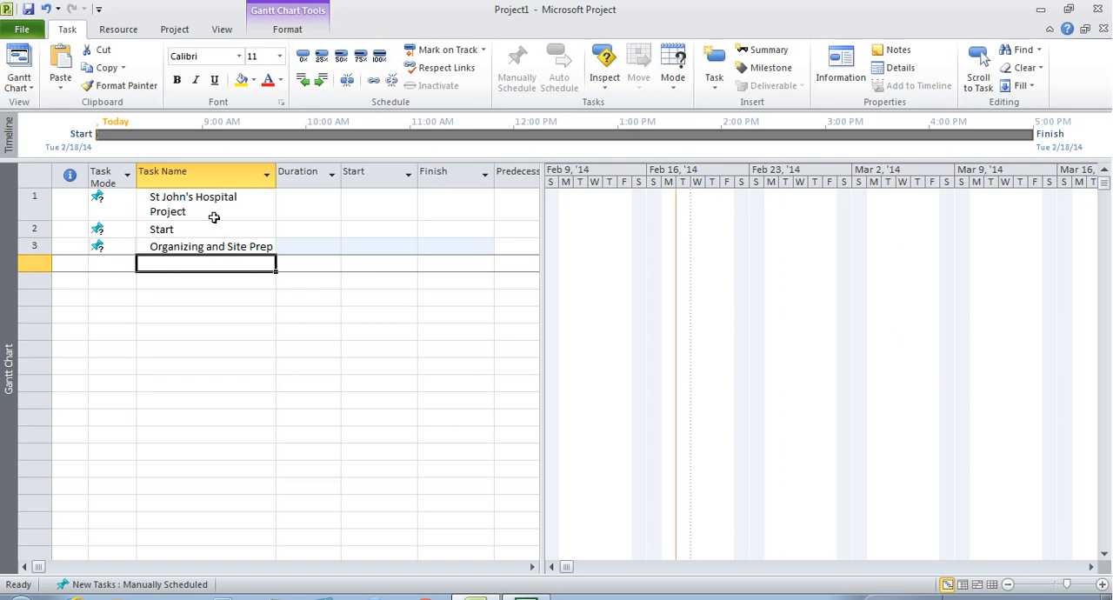
- Add the task "a. Select Staff" in row 4 with a duration of 12 weeks
{"action": "type", "text": "a. Select Staff"}
{"action": "key", "text": "Tab"}
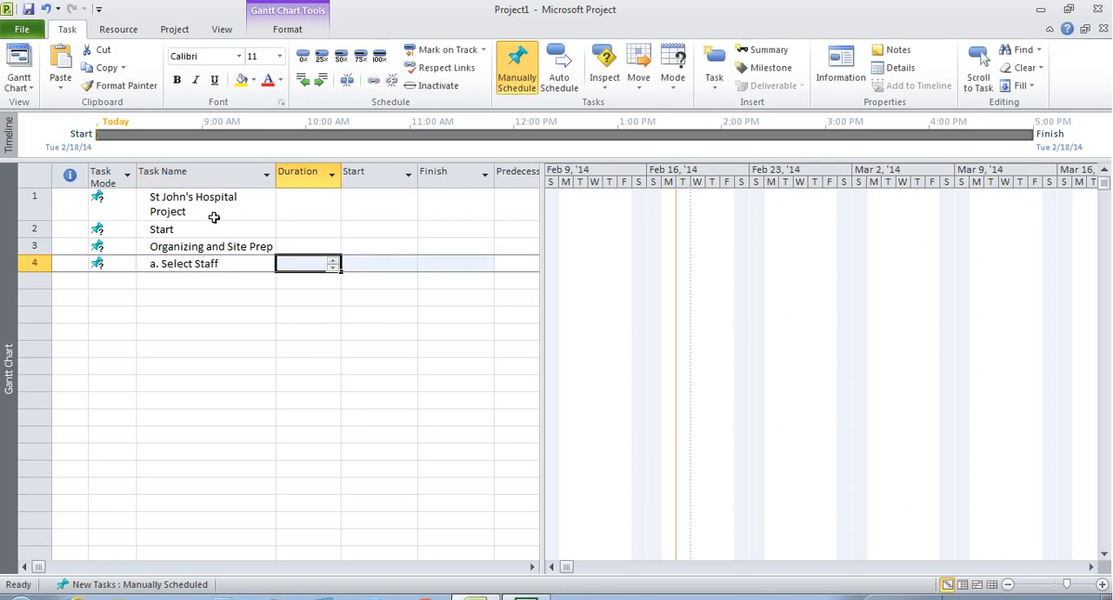
{"action": "type", "text": "12 w"}
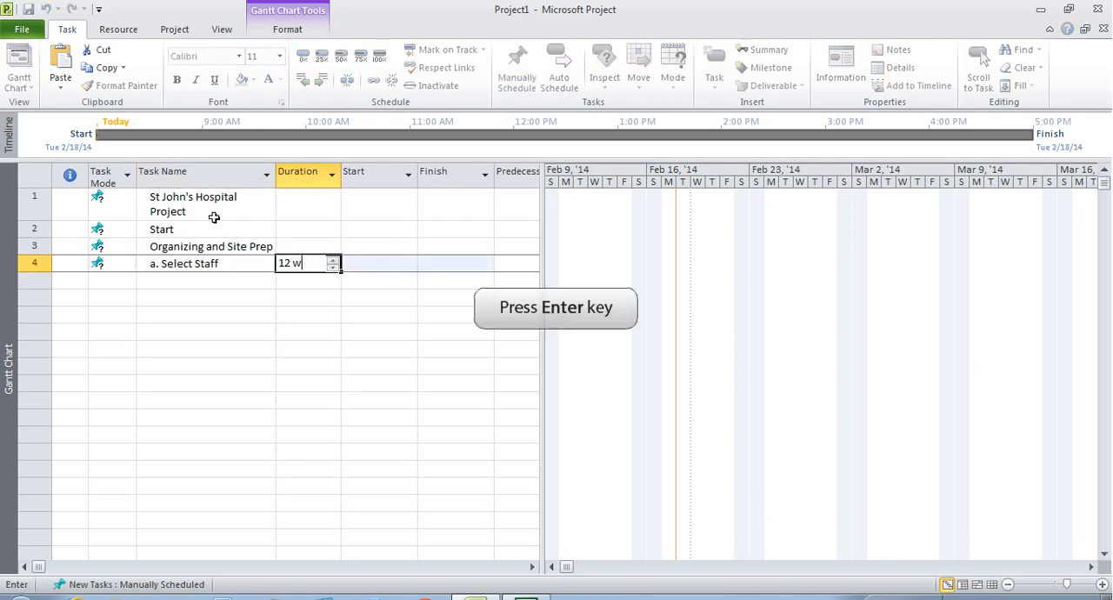
{"action": "key", "text": "Return"}
- Rename the task in row 4 to "A. Select Staff" with a capital letter A
{"action": "key", "text": "Up"}
{"action": "key", "text": "Left"}
{"action": "key", "text": "Down"}
{"action": "key", "text": "Up"}
{"action": "key", "text": "F2"}
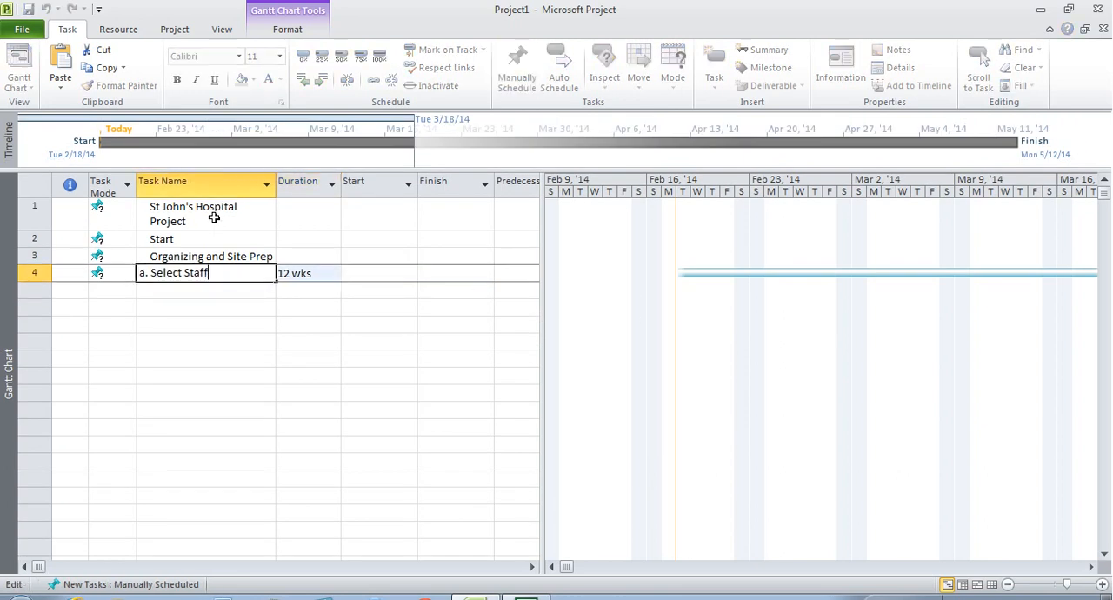
{"action": "key", "text": "Delete"}
{"action": "key", "text": "Delete"}
{"action": "type", "text": "A."}
{"action": "key", "text": "Return"}
{"action": "key", "text": "Up"}
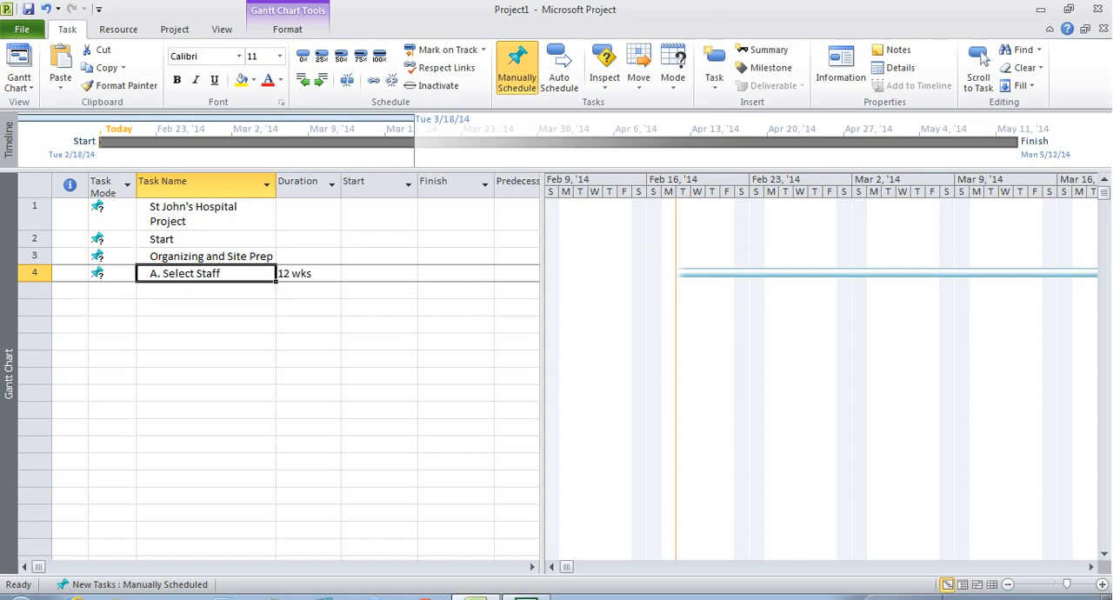
{"action": "left_click", "coordinate": [206, 290]}
{"action": "left_click", "coordinate": [206, 273]}
{"action": "key", "text": "Down"}
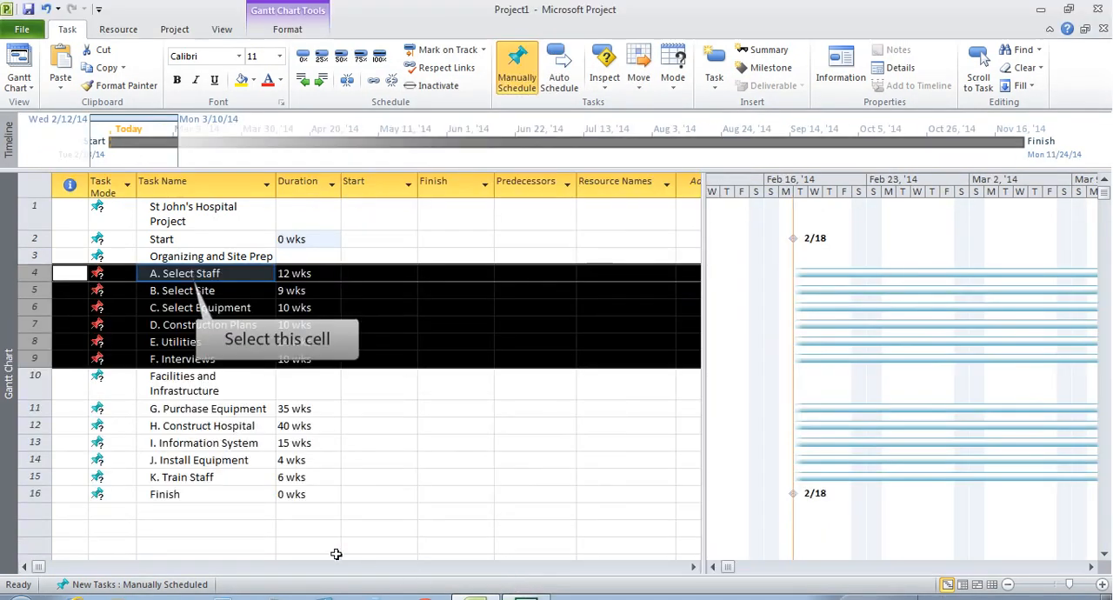
- Indent tasks A. Select Staff through F. Interviews as subtasks of Organizing and Site Prep
{"action": "left_click", "coordinate": [185, 275]}
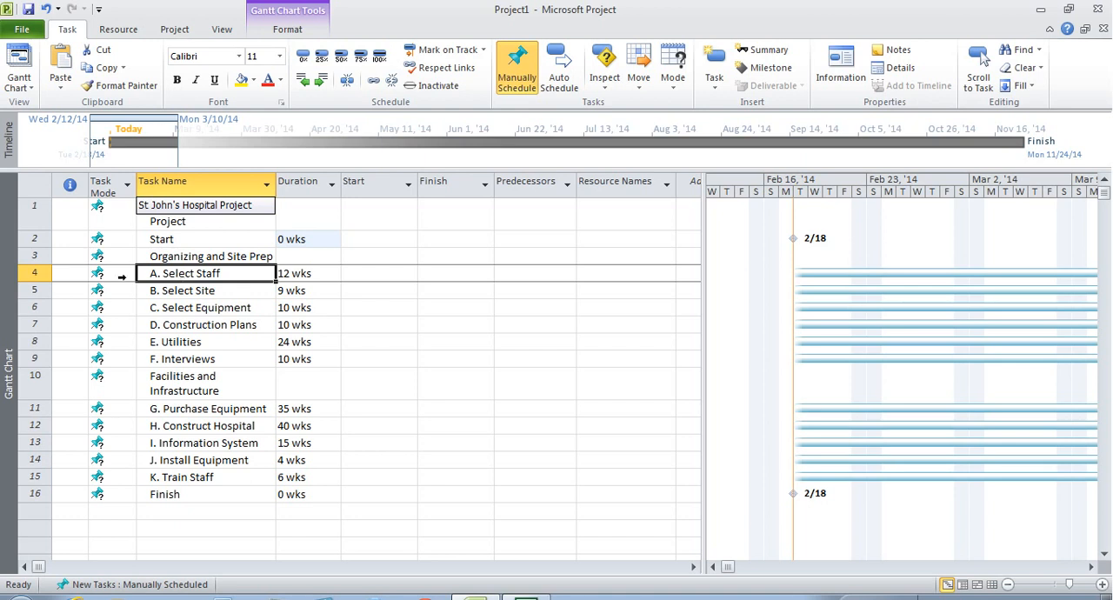
{"action": "left_click_drag", "start_coordinate": [31, 275], "coordinate": [32, 359]}
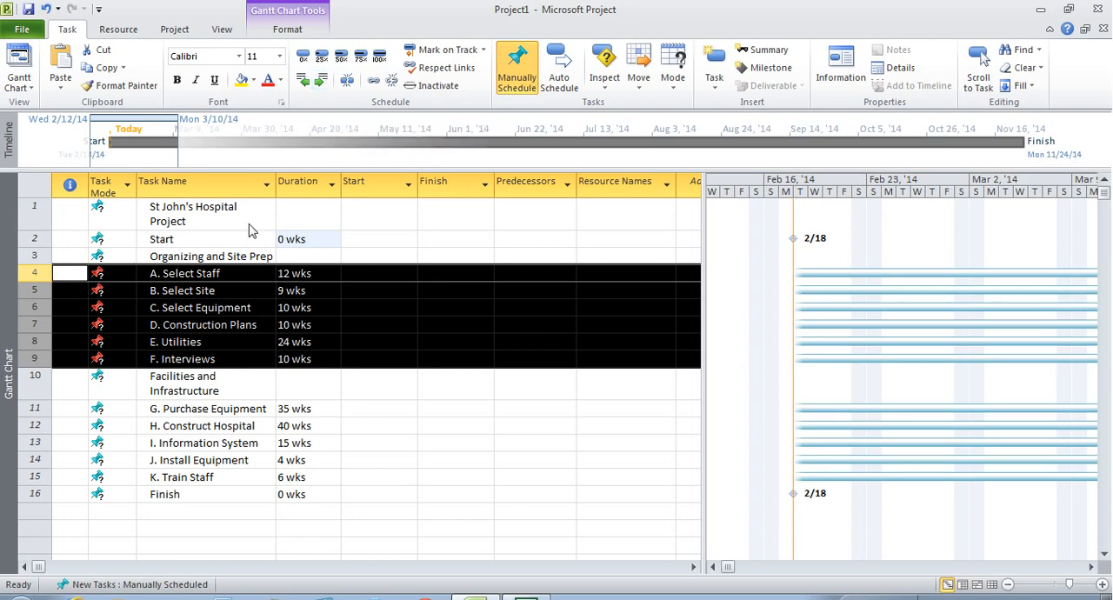
{"action": "left_click", "coordinate": [321, 81]}
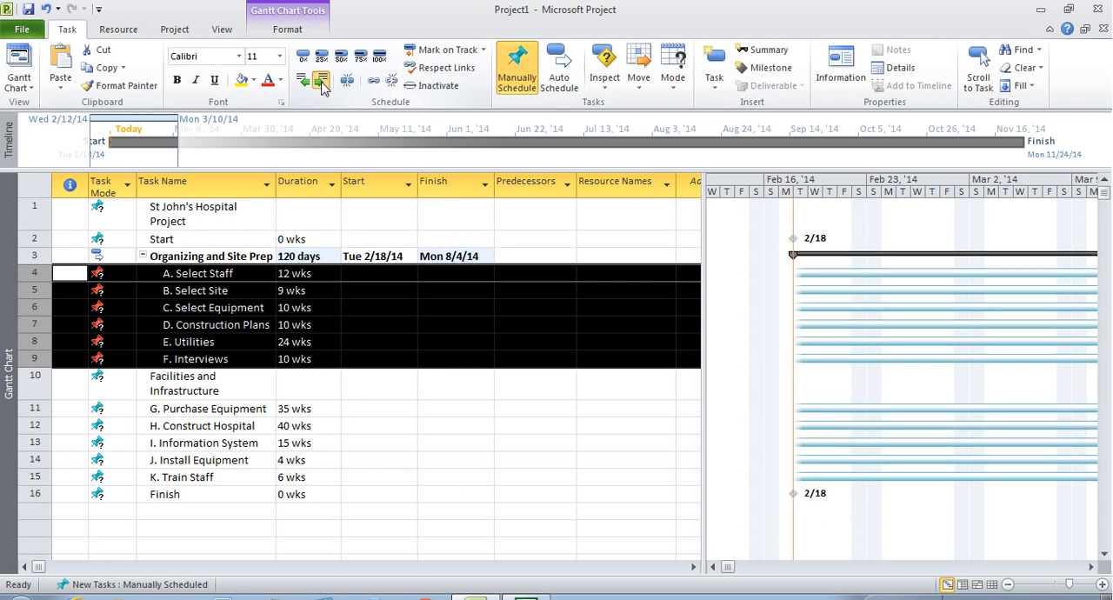
- Indent tasks G through K under Facilities and Infrastructure, and indent all tasks from Start to Finish under St John's Hospital Project
{"action": "left_click", "coordinate": [35, 409]}
{"action": "left_click_drag", "start_coordinate": [35, 409], "coordinate": [35, 477]}
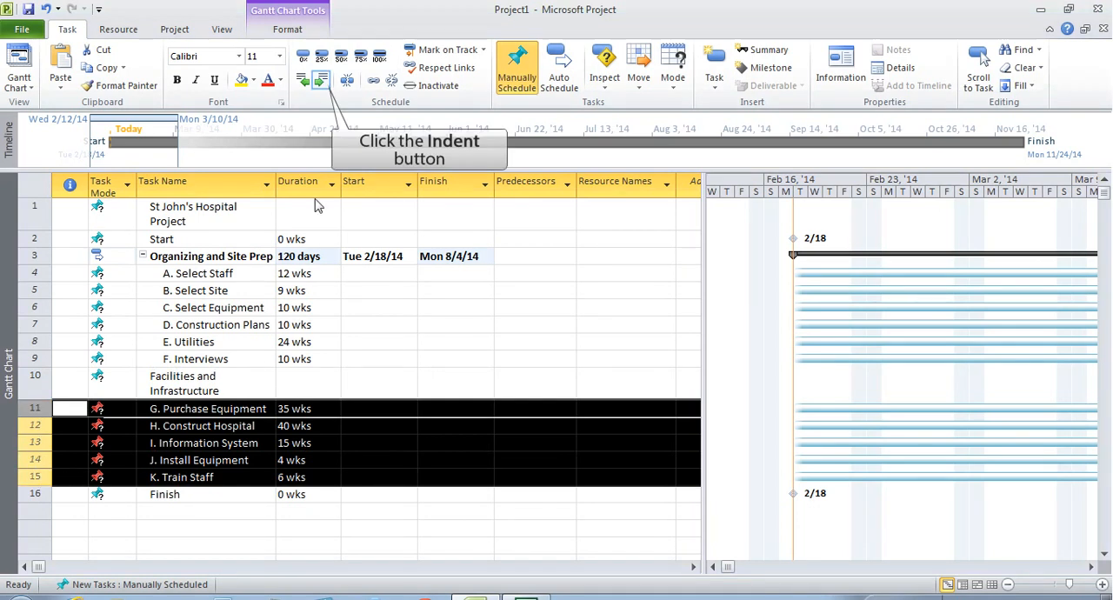
{"action": "left_click", "coordinate": [321, 81]}
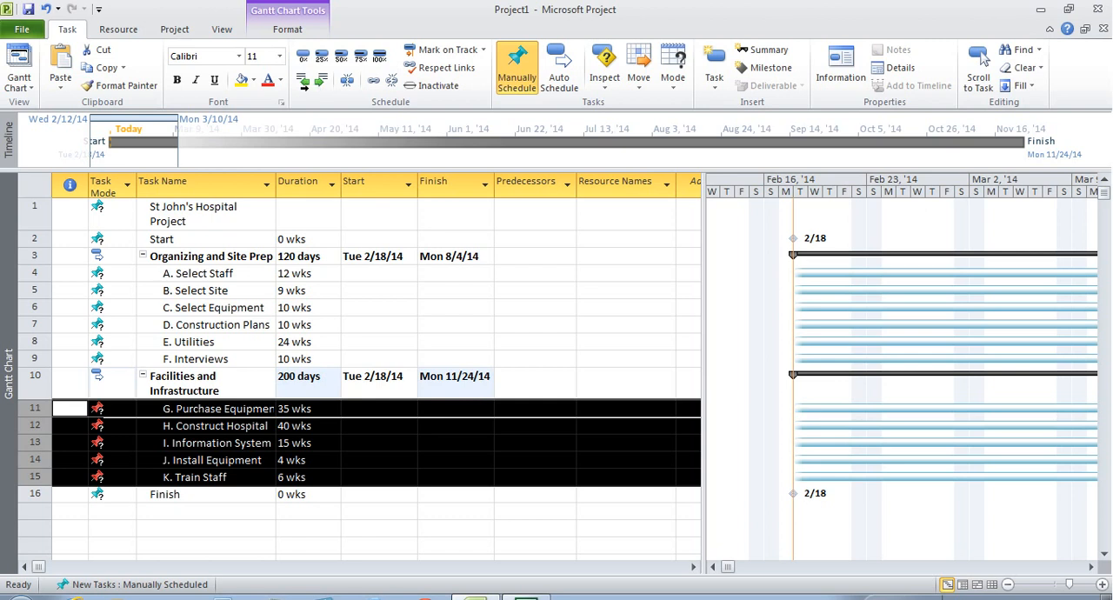
{"action": "left_click_drag", "start_coordinate": [29, 238], "coordinate": [33, 497]}
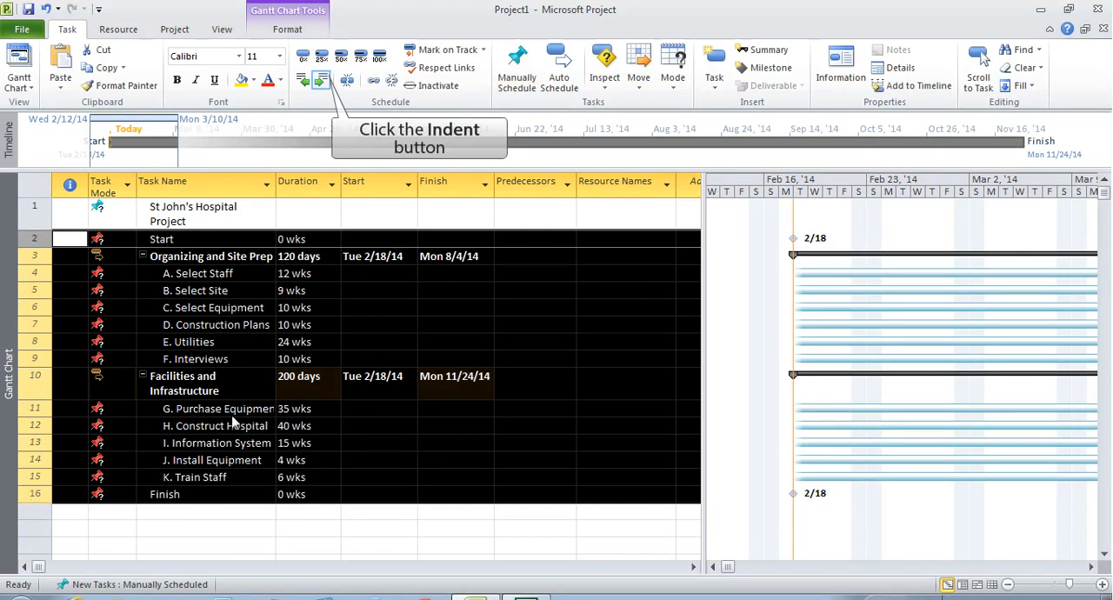
{"action": "left_click", "coordinate": [321, 80]}
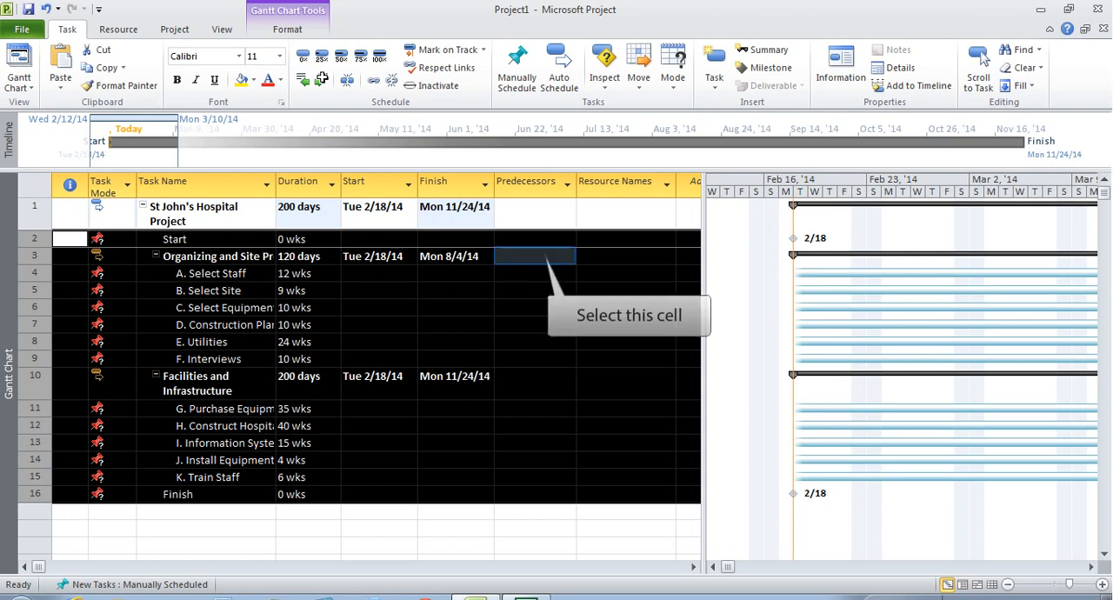
- Set the predecessor of A. Select Staff and B. Select Site to 2 and of C. Select Equipment to 4
{"action": "left_click", "coordinate": [538, 255]}
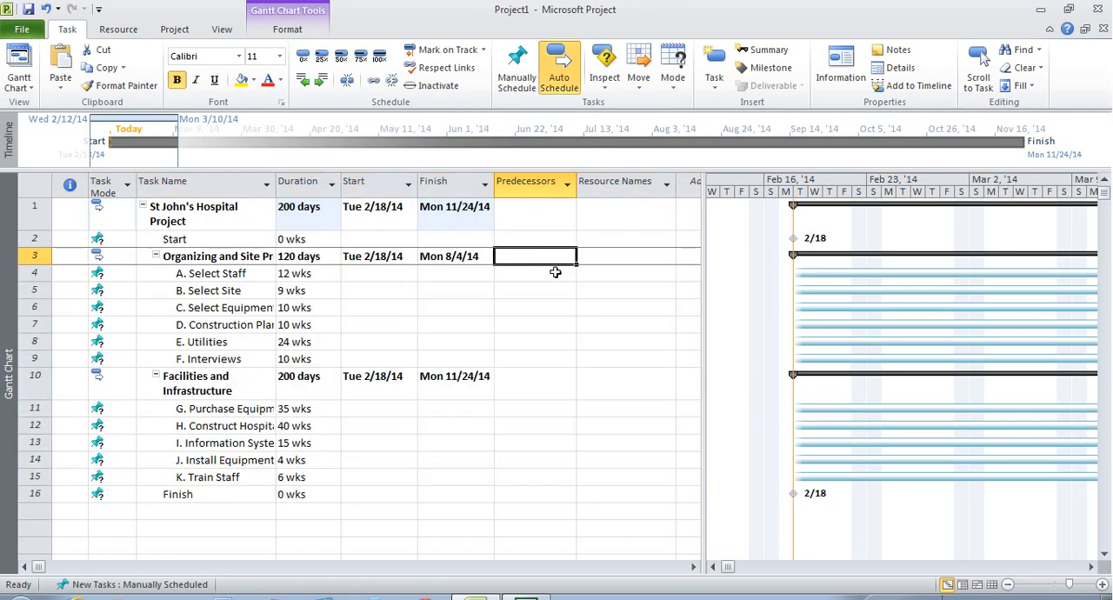
{"action": "key", "text": "Down"}
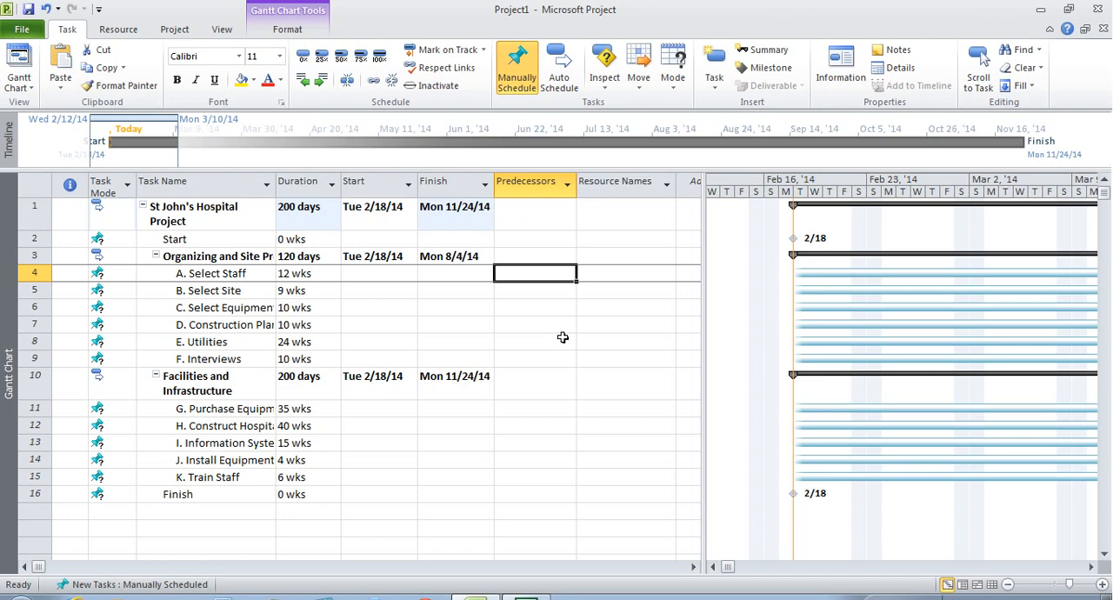
{"action": "type", "text": "2"}
{"action": "key", "text": "Return"}
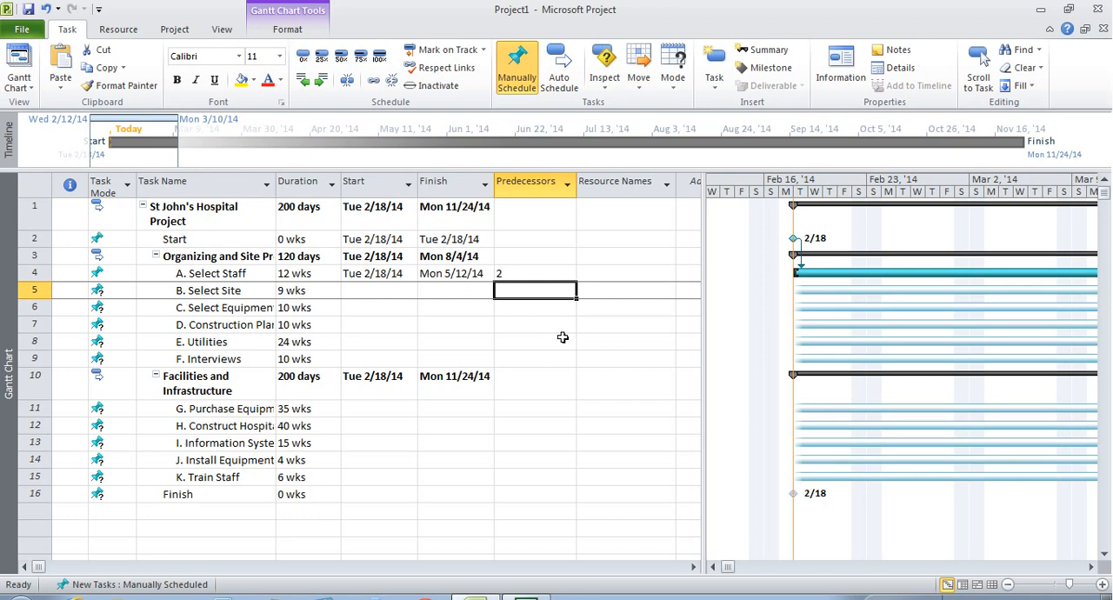
{"action": "type", "text": "2"}
{"action": "key", "text": "Return"}
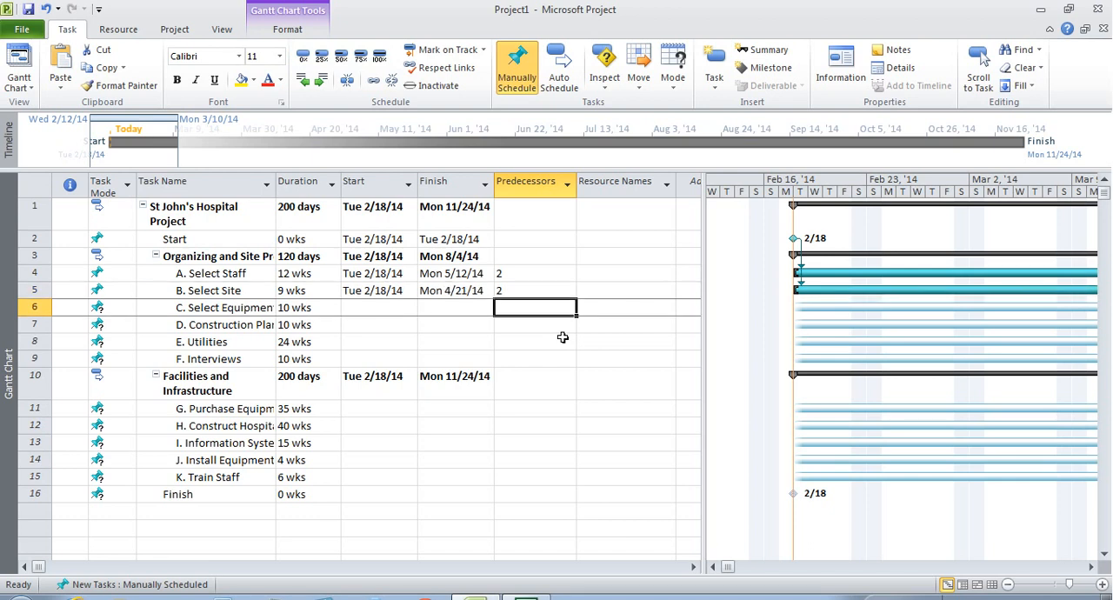
{"action": "type", "text": "4"}
{"action": "key", "text": "Return"}
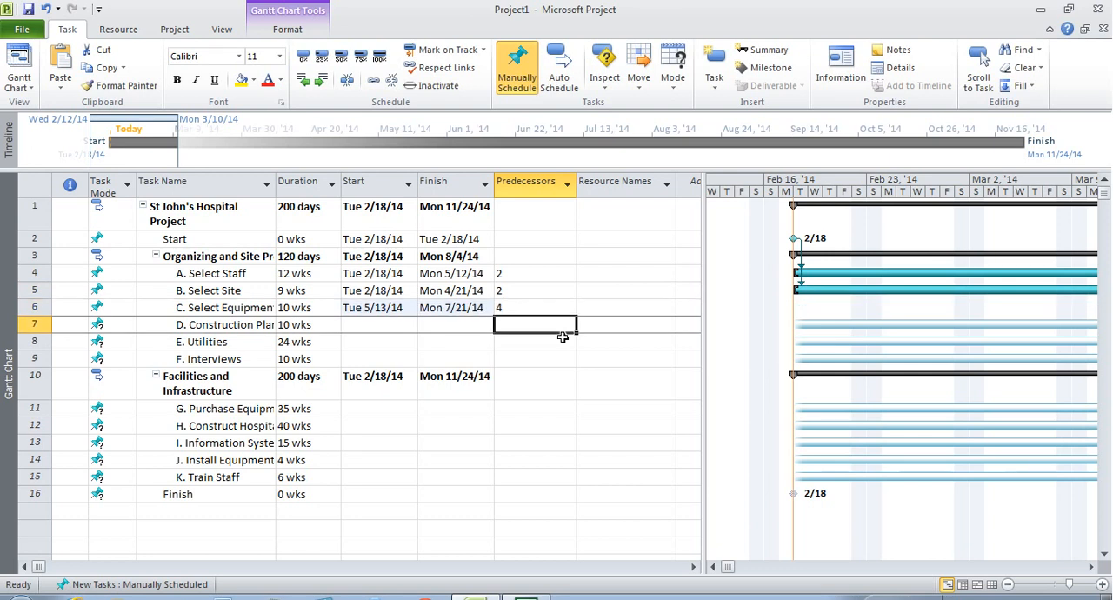
- Set the predecessor of D. Construction Plans and E. Utilities to 5 and of F. Interviews to 4
{"action": "type", "text": "5"}
{"action": "key", "text": "Return"}
{"action": "type", "text": "5"}
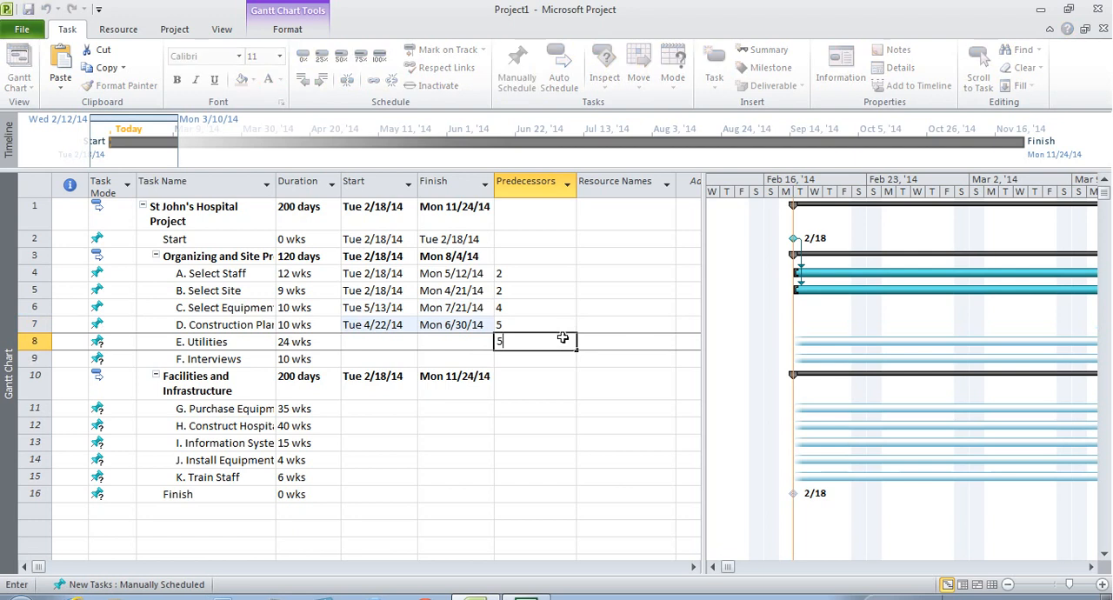
{"action": "key", "text": "Return"}
{"action": "type", "text": "4"}
{"action": "key", "text": "Return"}
{"action": "key", "text": "Return"}
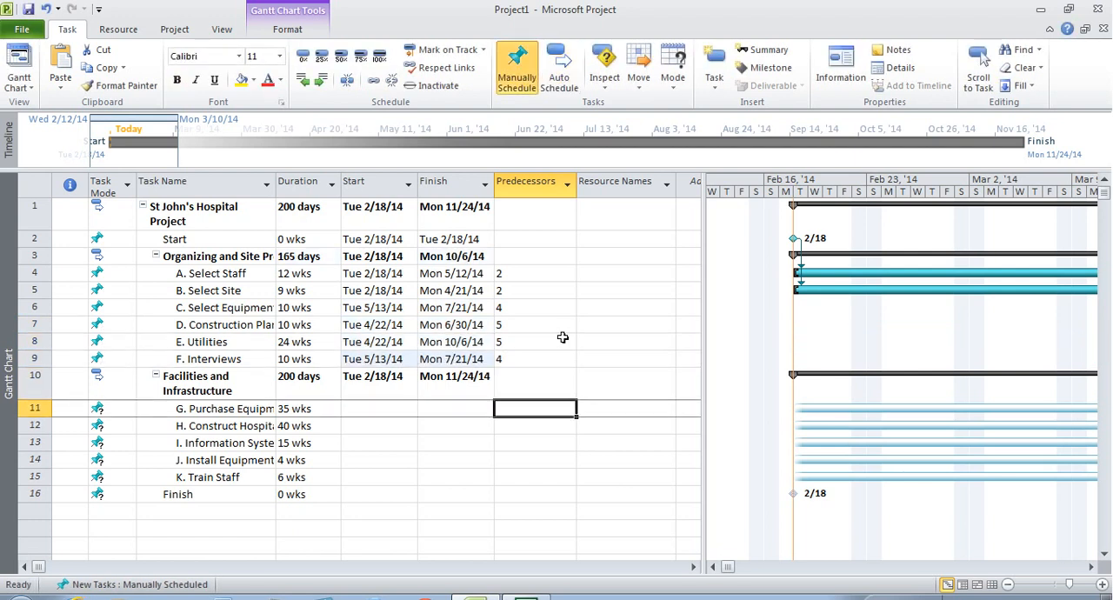
- Set the predecessor of G. Purchase Equipment to 6, H. Construct Hospital to 7 and I. Information System to 4
{"action": "type", "text": "6"}
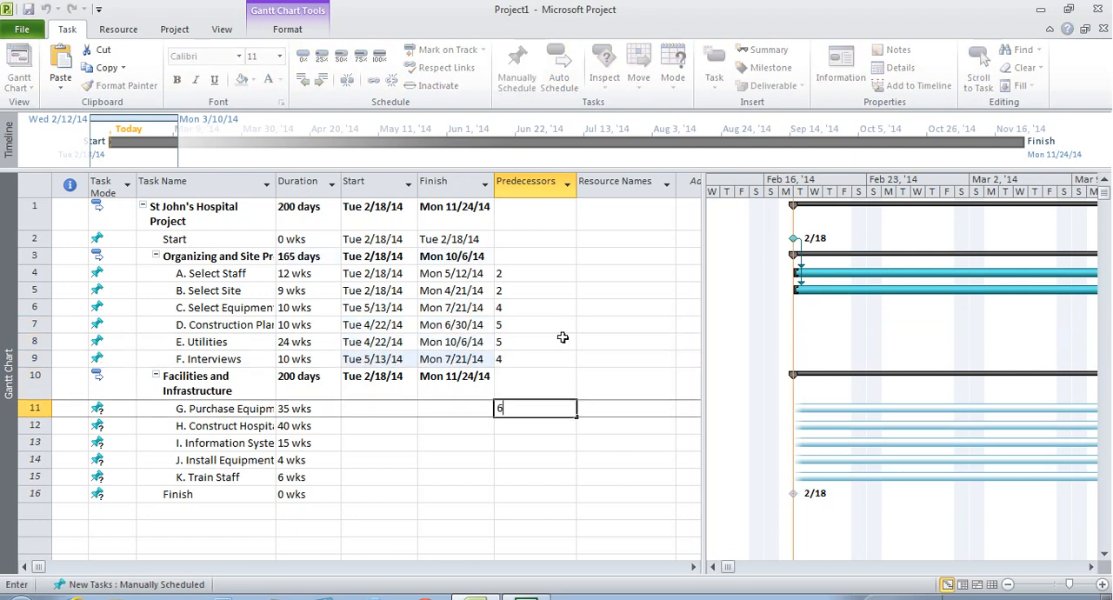
{"action": "key", "text": "Return"}
{"action": "type", "text": "7"}
{"action": "key", "text": "Return"}
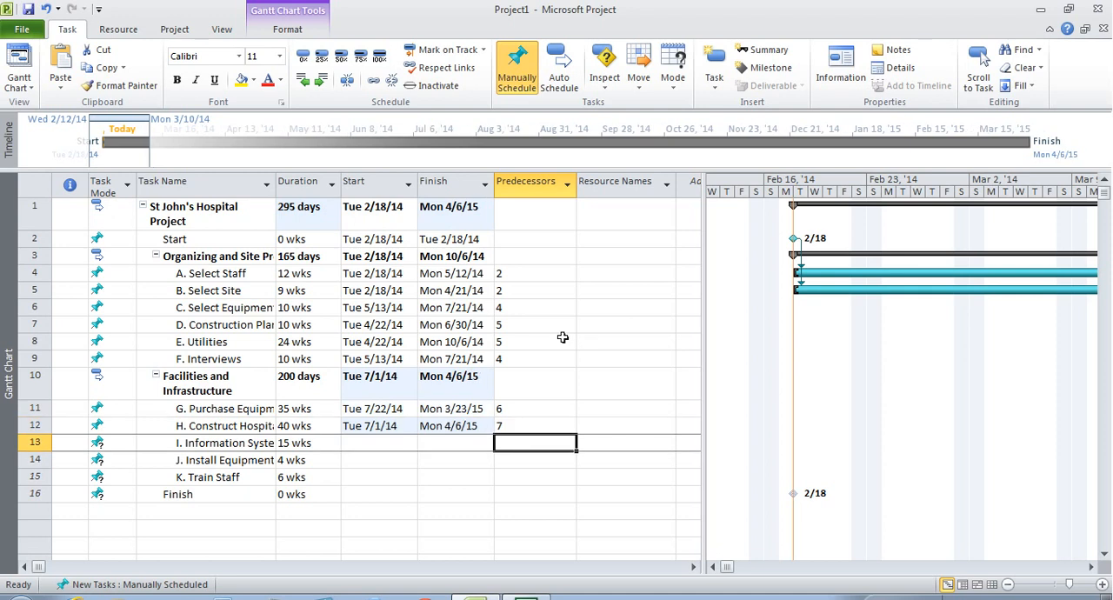
{"action": "type", "text": "4"}
{"action": "key", "text": "Return"}
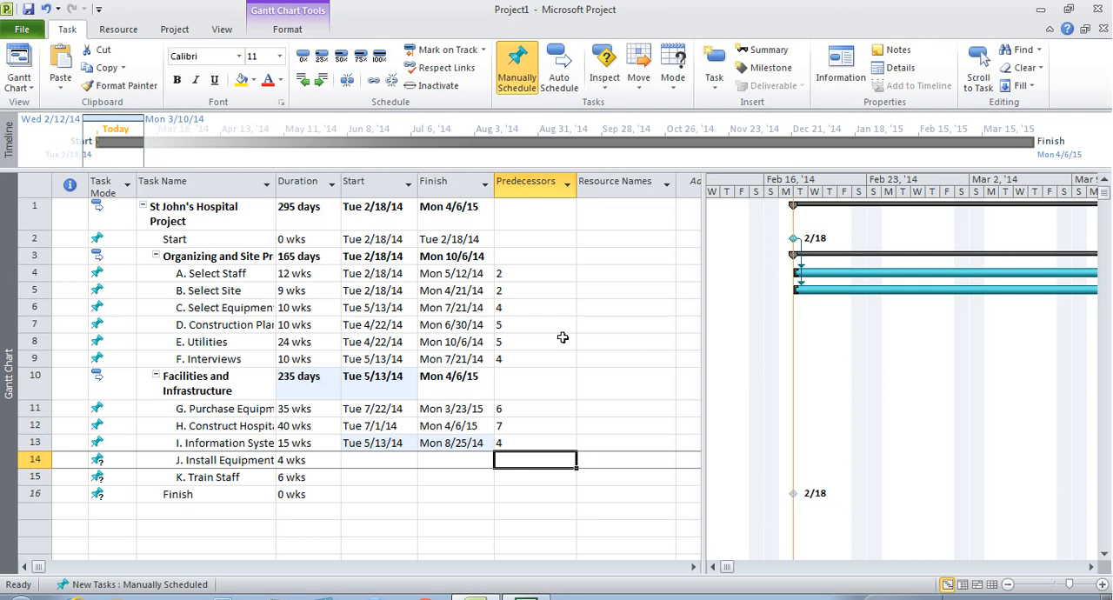
- Set the predecessors of J. Install Equipment to 8,11,12, of K. Train Staff to 9,13,14 and of Finish to 15
{"action": "type", "text": "8,1"}
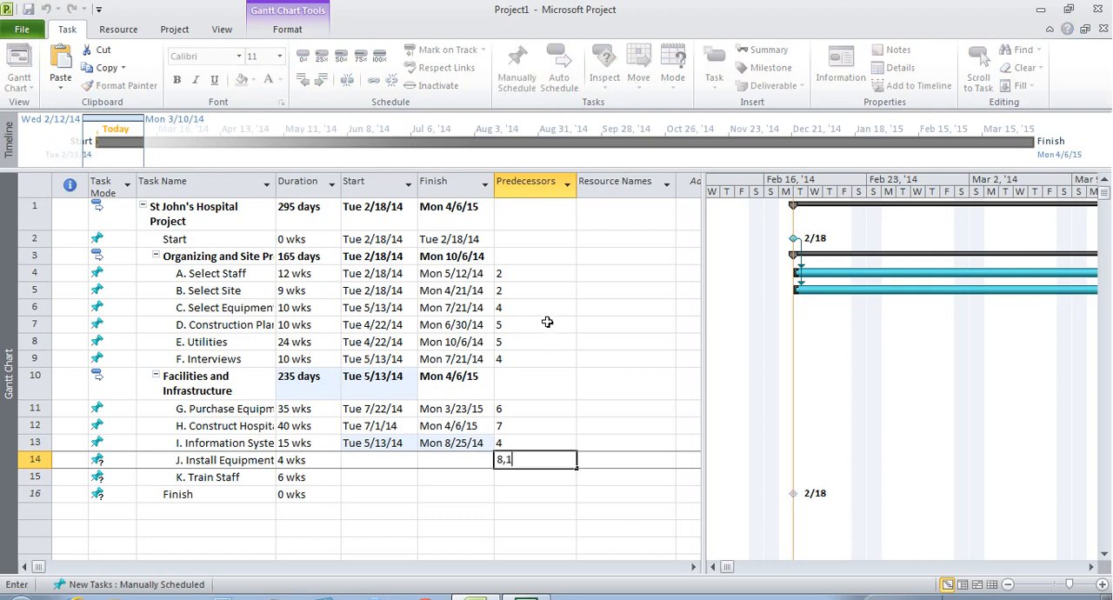
{"action": "type", "text": "1,12"}
{"action": "key", "text": "Return"}
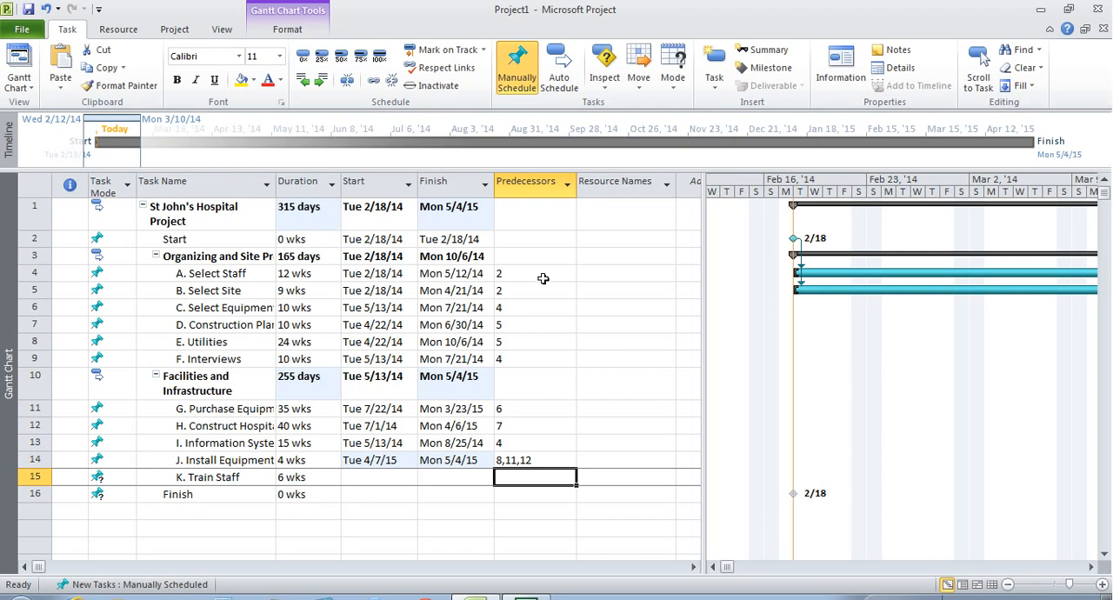
{"action": "type", "text": "9,"}
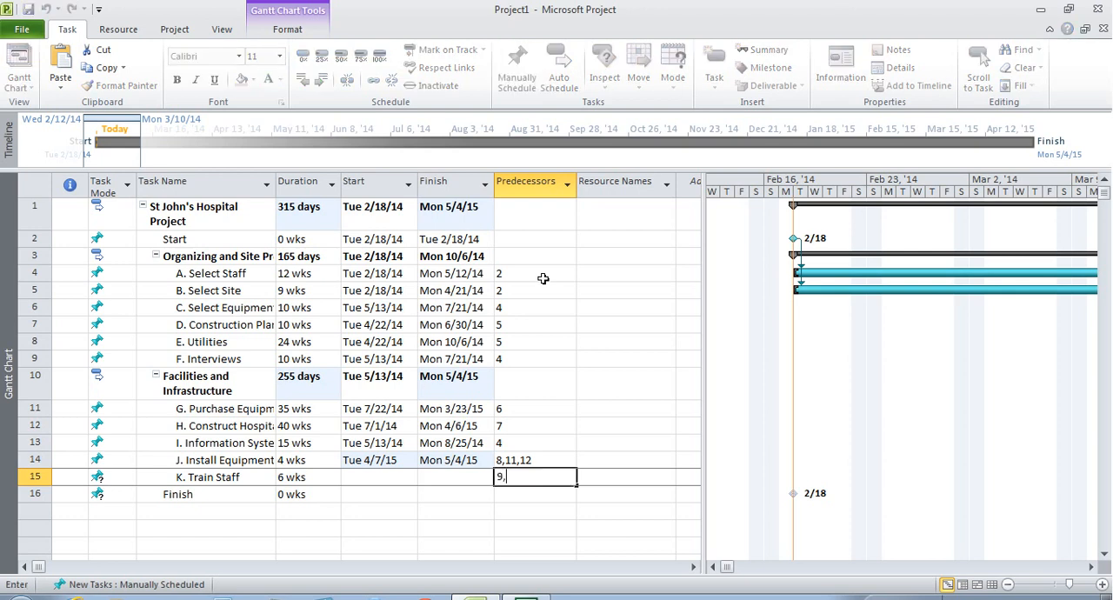
{"action": "type", "text": "13,14"}
{"action": "key", "text": "Return"}
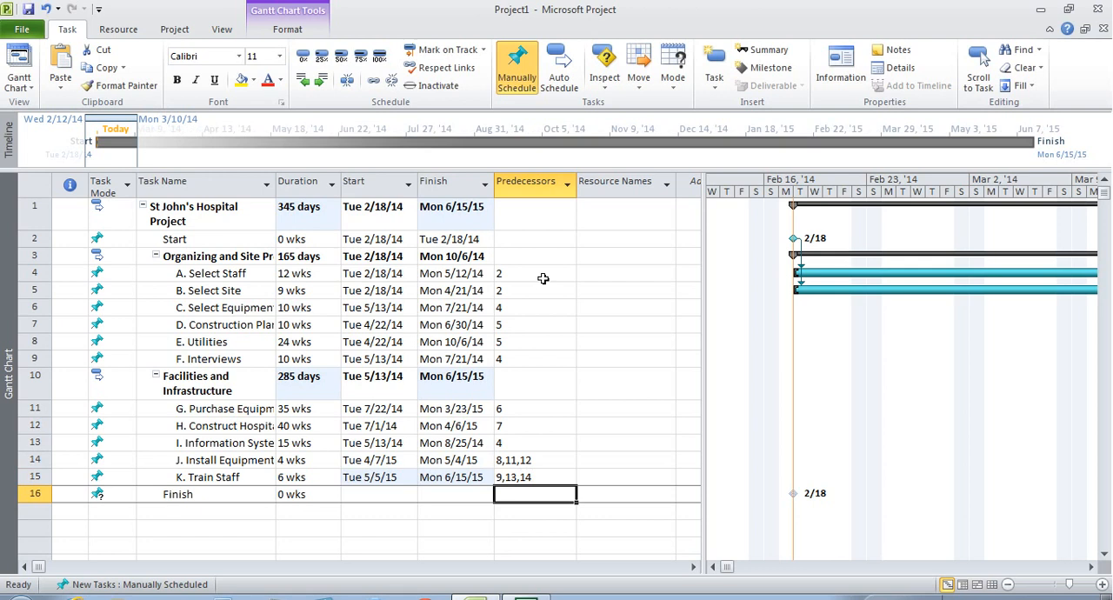
{"action": "type", "text": "15"}
{"action": "key", "text": "Return"}
- Select the resource names cell of the Start task and open Assign Resources for it
{"action": "key", "text": "Up"}
{"action": "key", "text": "Up"}
{"action": "key", "text": "Up"}
{"action": "key", "text": "Up"}
{"action": "key", "text": "Up"}
{"action": "key", "text": "Up"}
{"action": "key", "text": "Up"}
{"action": "key", "text": "Up"}
{"action": "key", "text": "Up"}
{"action": "key", "text": "Up"}
{"action": "key", "text": "Up"}
{"action": "key", "text": "Up"}
{"action": "key", "text": "Up"}
{"action": "key", "text": "Up"}
{"action": "key", "text": "Up"}
{"action": "key", "text": "Right"}
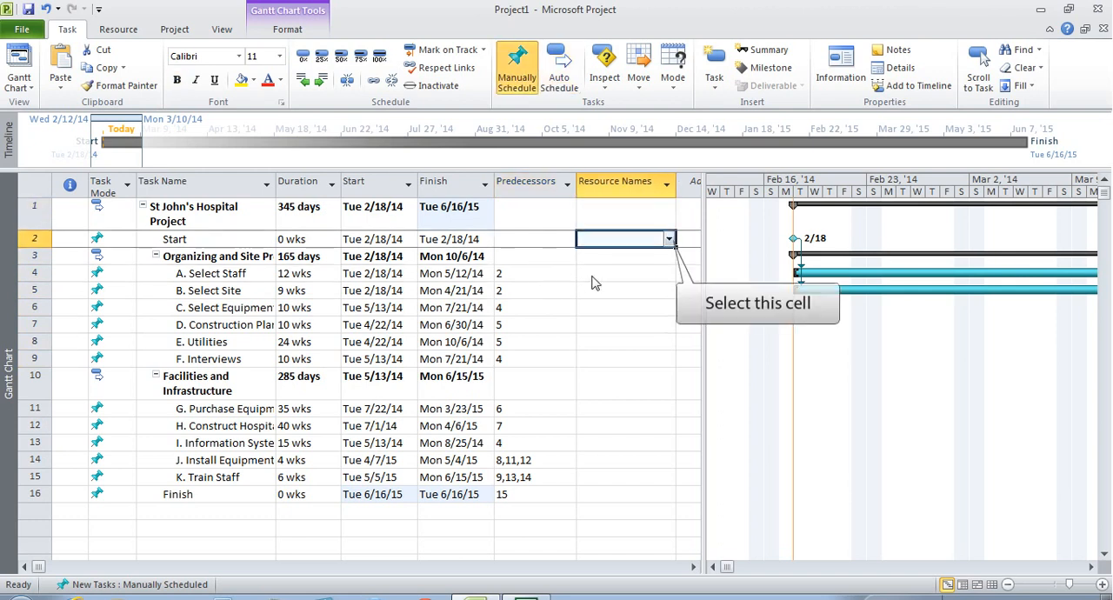
{"action": "left_click", "coordinate": [669, 240]}
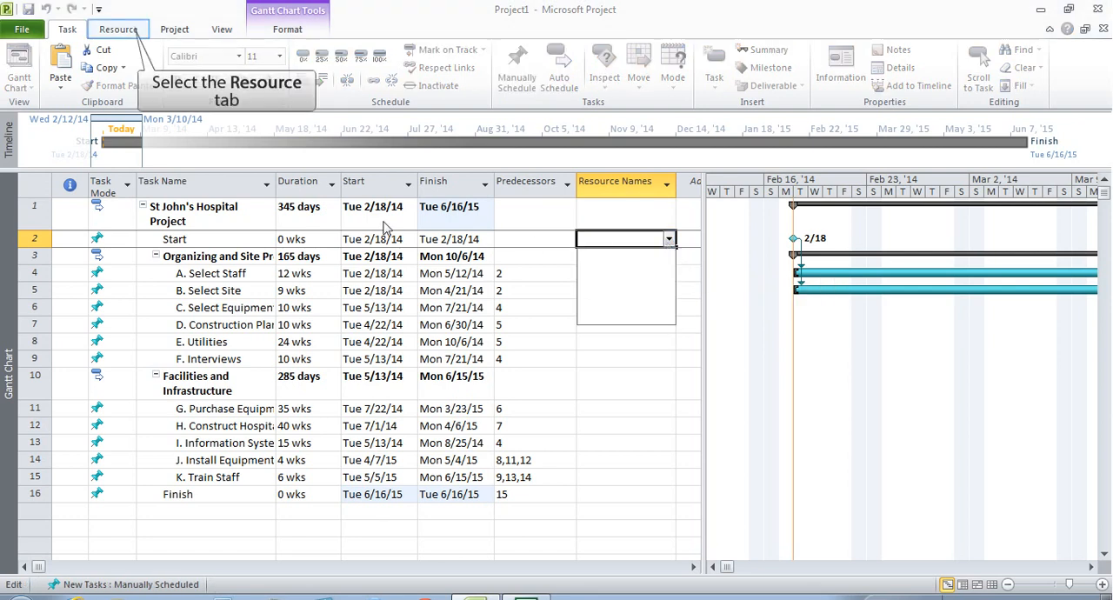
{"action": "left_click", "coordinate": [129, 35]}
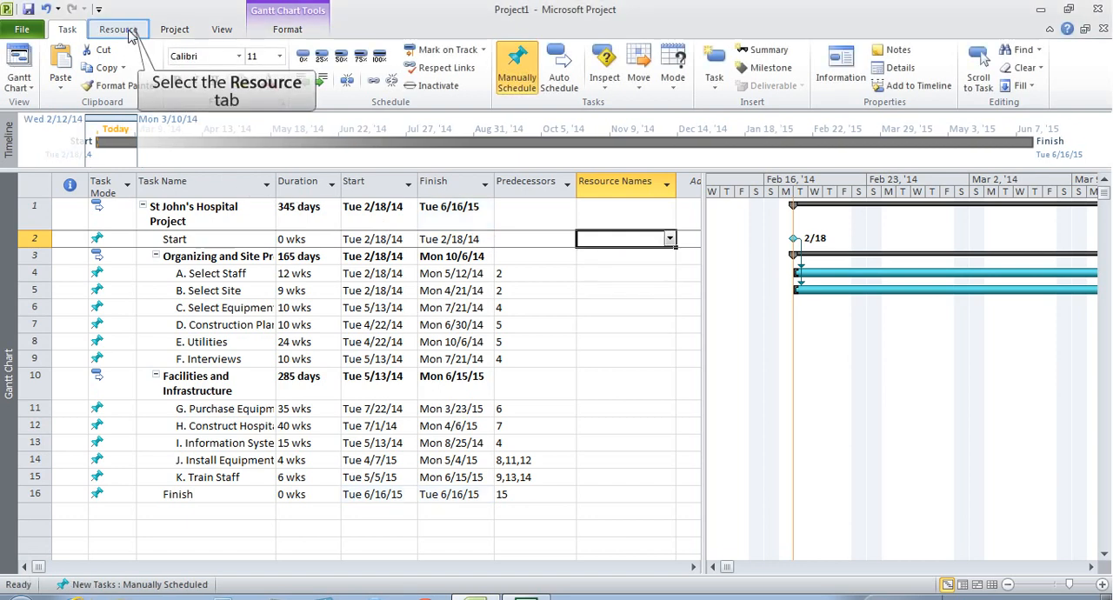
{"action": "left_click", "coordinate": [129, 35]}
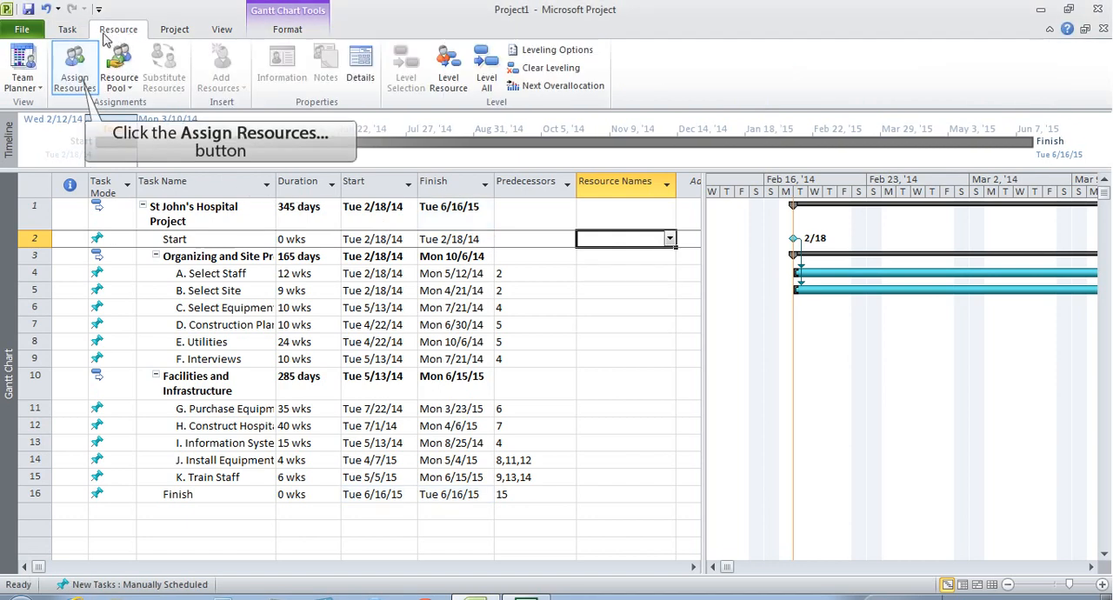
{"action": "left_click", "coordinate": [75, 78]}
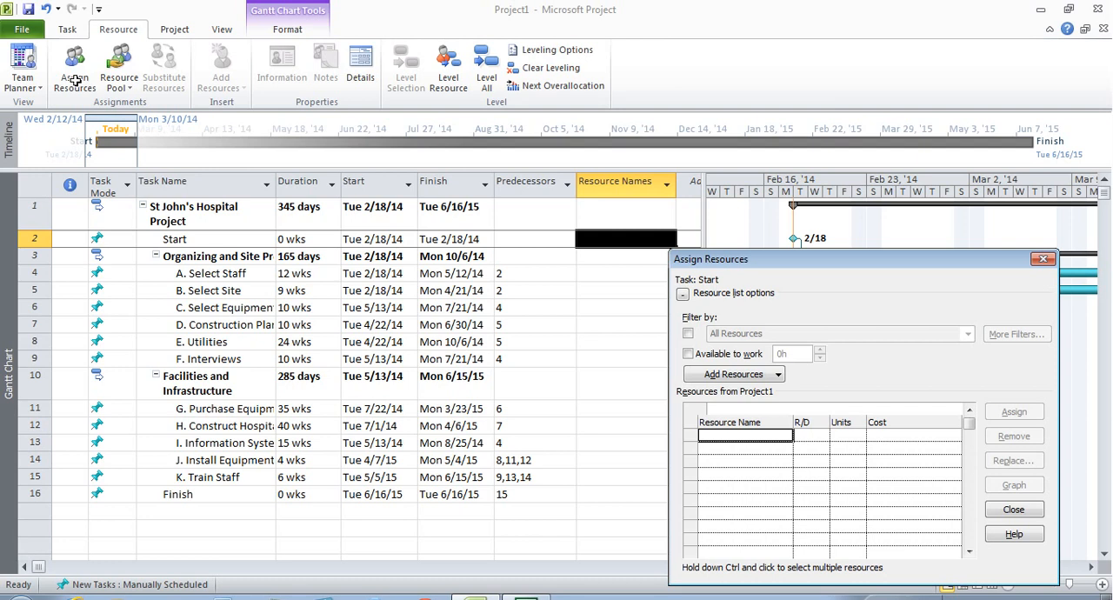
- Add one resource to the project's resource list by entering the person's surname, and close Assign Resources
{"action": "type", "text": "Krame"}
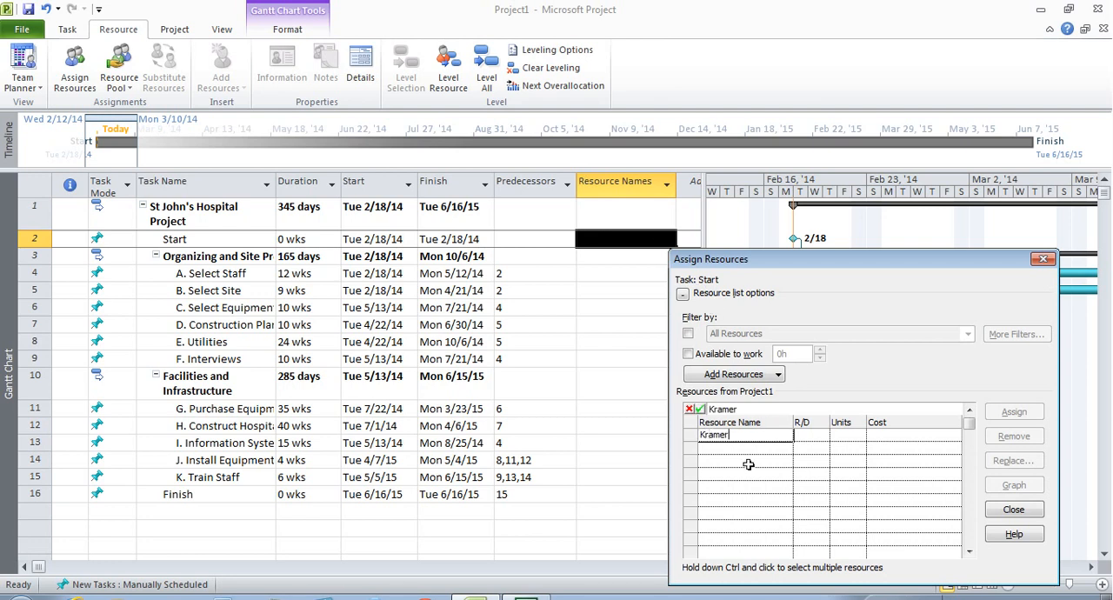
{"action": "type", "text": "r"}
{"action": "left_click", "coordinate": [733, 451]}
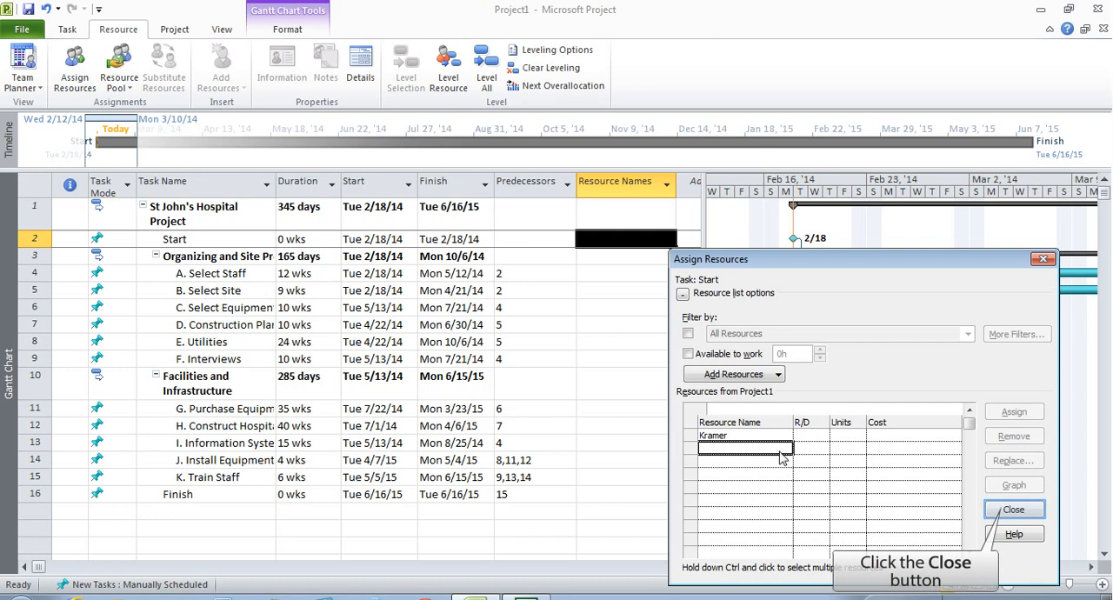
{"action": "left_click", "coordinate": [1013, 511]}
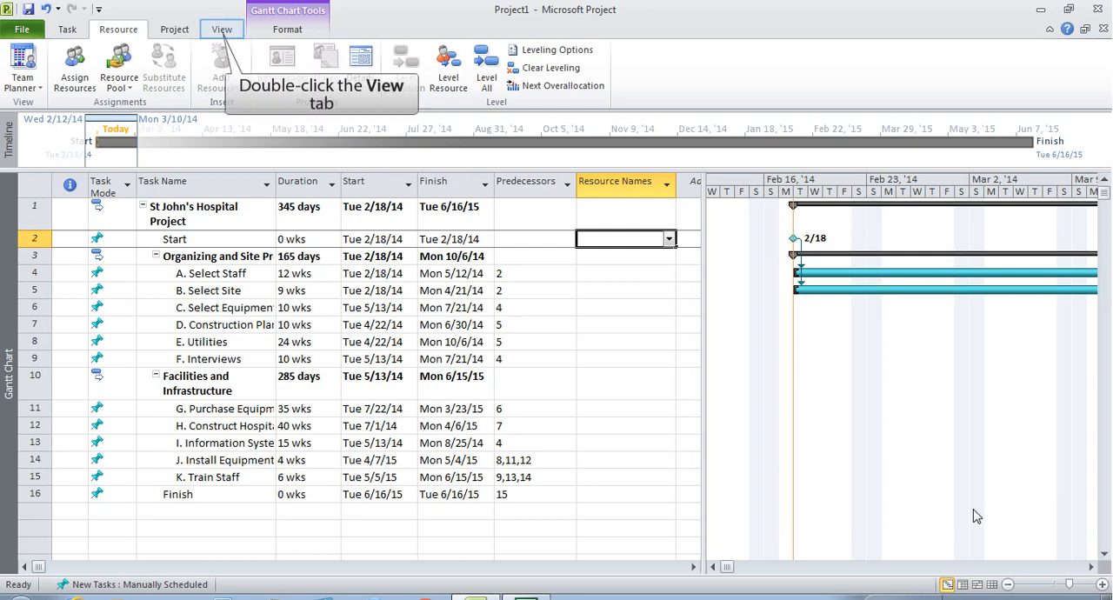
- Show the project as a Network Diagram, scaled down to examine the task dependencies and critical path
{"action": "left_click", "coordinate": [218, 35]}
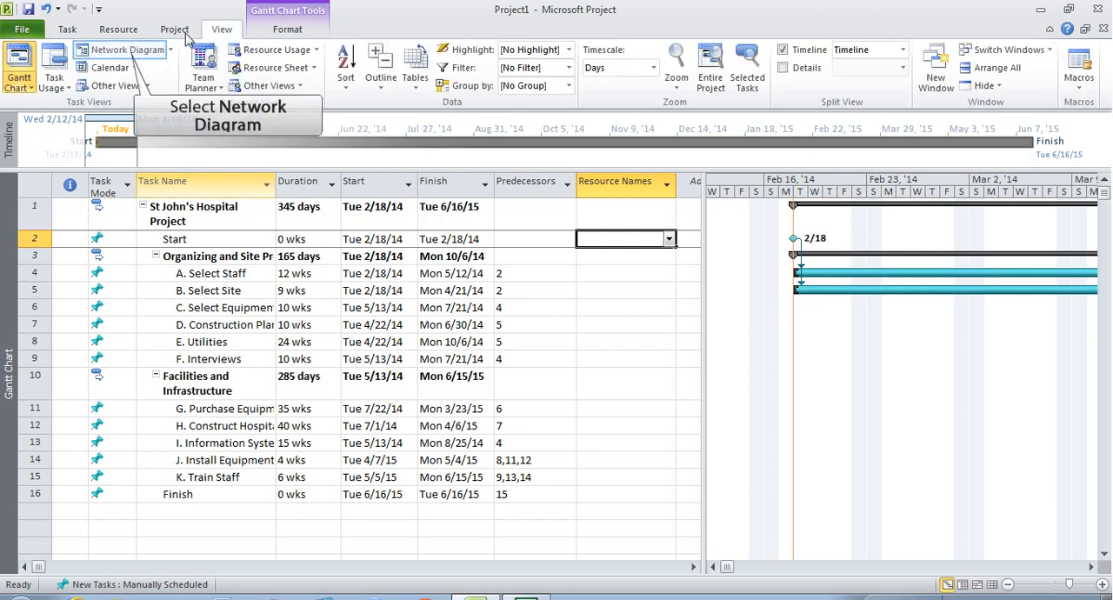
{"action": "left_click", "coordinate": [126, 54]}
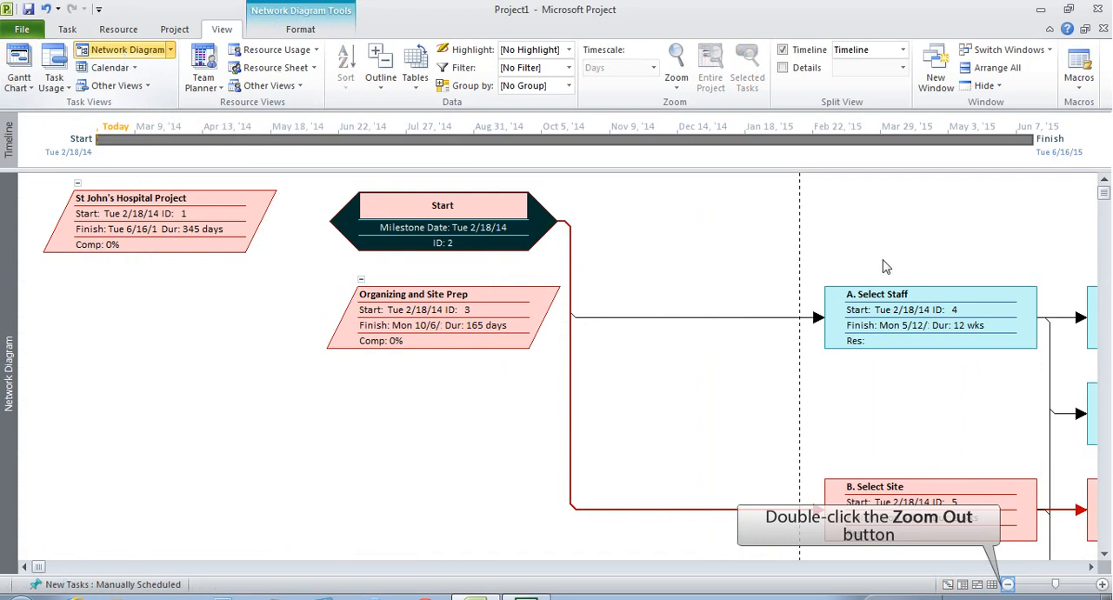
{"action": "double_click", "coordinate": [1008, 585]}
{"action": "double_click", "coordinate": [1008, 585]}
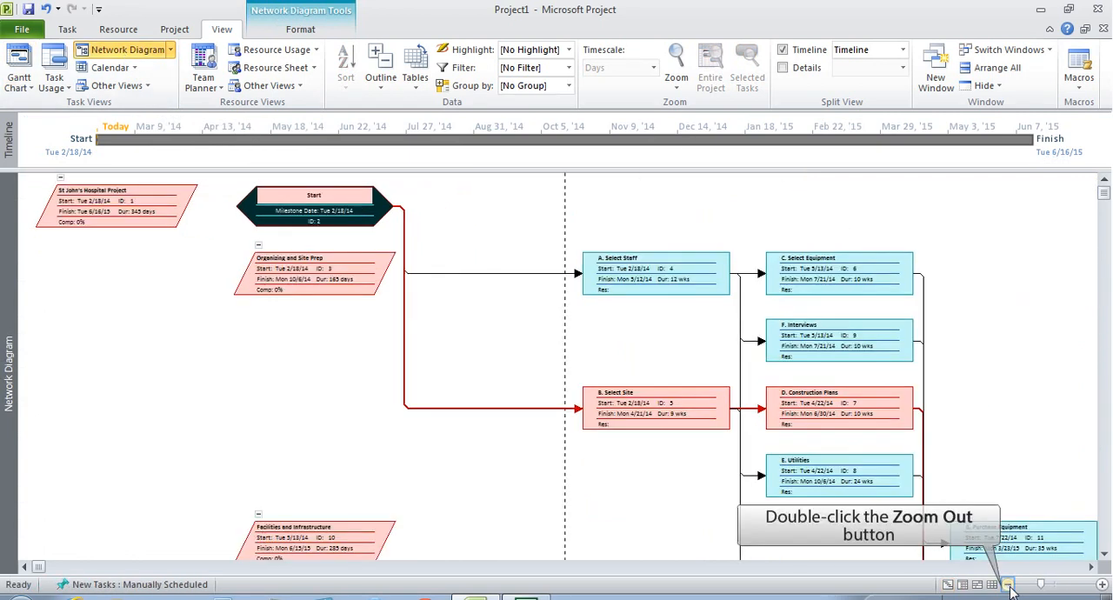
{"action": "double_click", "coordinate": [1008, 585]}
{"action": "left_click", "coordinate": [1008, 586]}
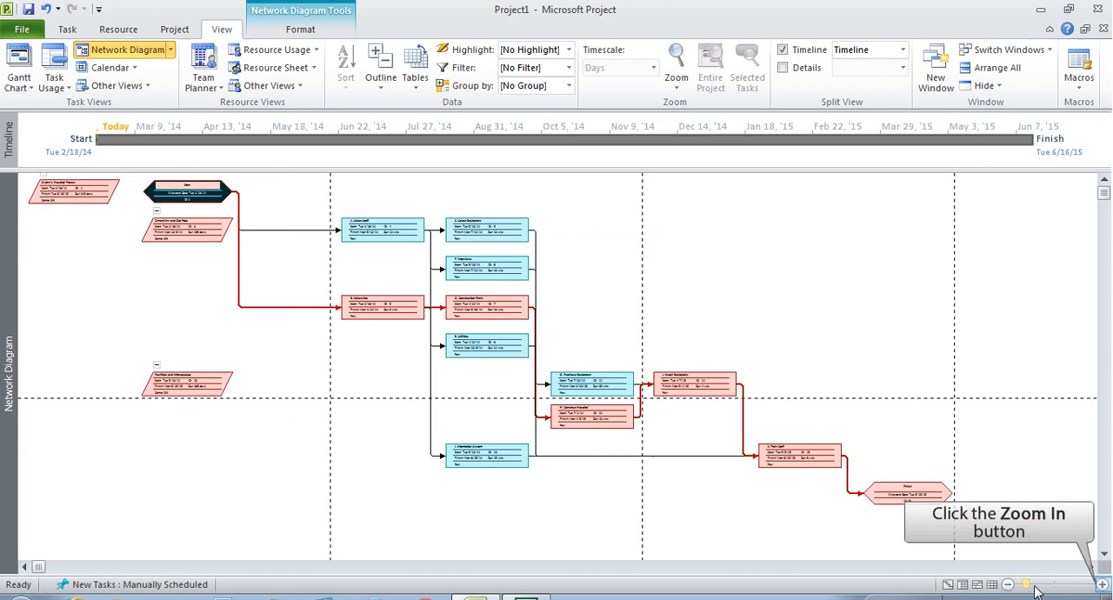
{"action": "left_click", "coordinate": [1103, 585]}
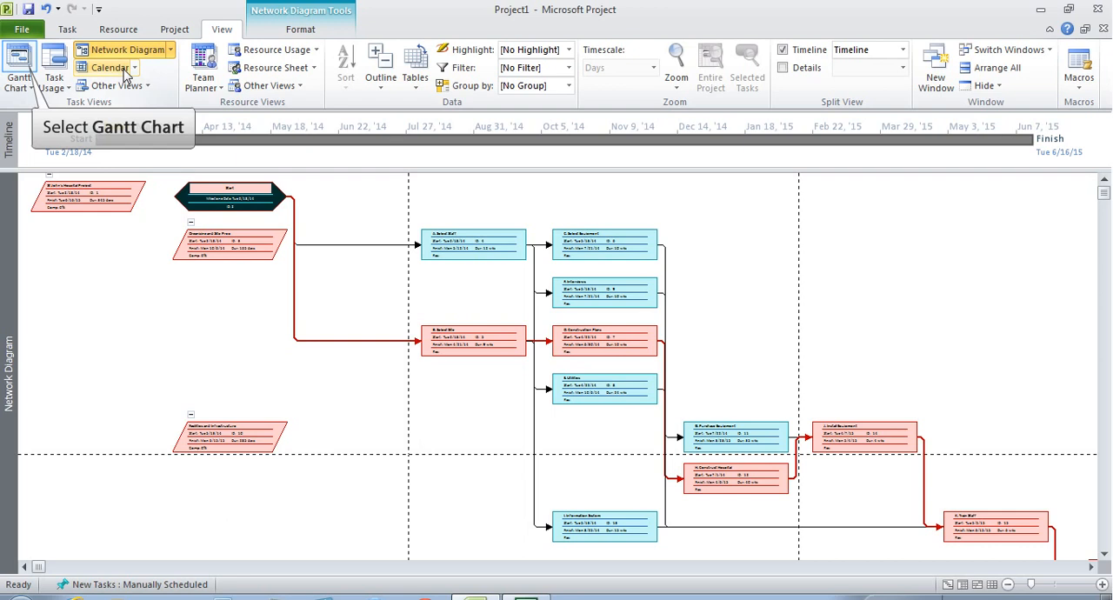
- Return to the Gantt Chart with the bar area widened over the task table and the timescale coarsened to 15 days
{"action": "left_click", "coordinate": [22, 77]}
{"action": "left_click_drag", "start_coordinate": [701, 280], "coordinate": [188, 276]}
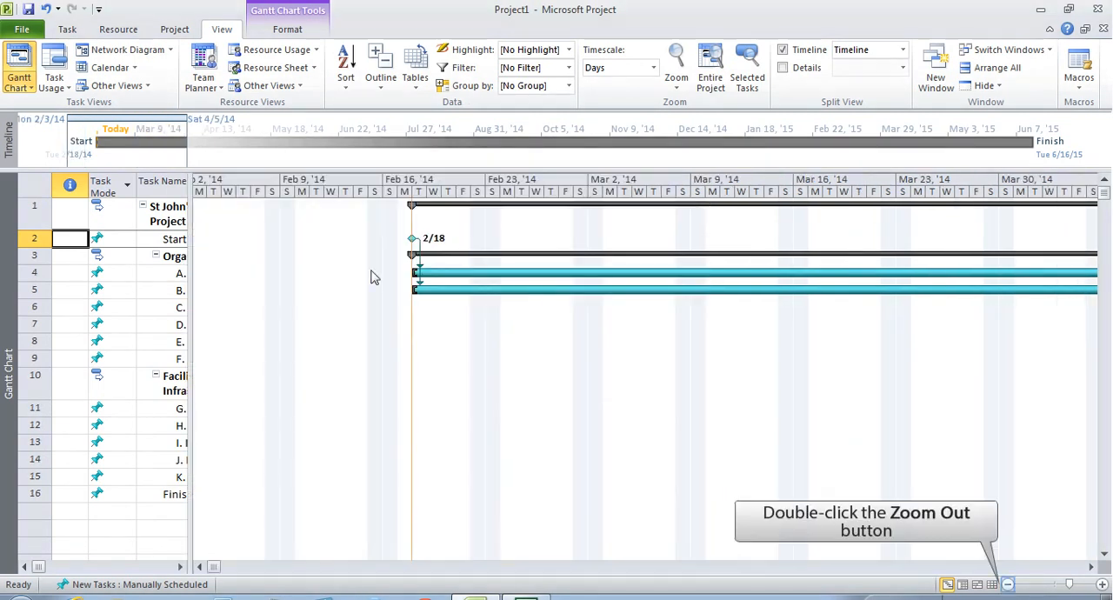
{"action": "double_click", "coordinate": [1008, 585]}
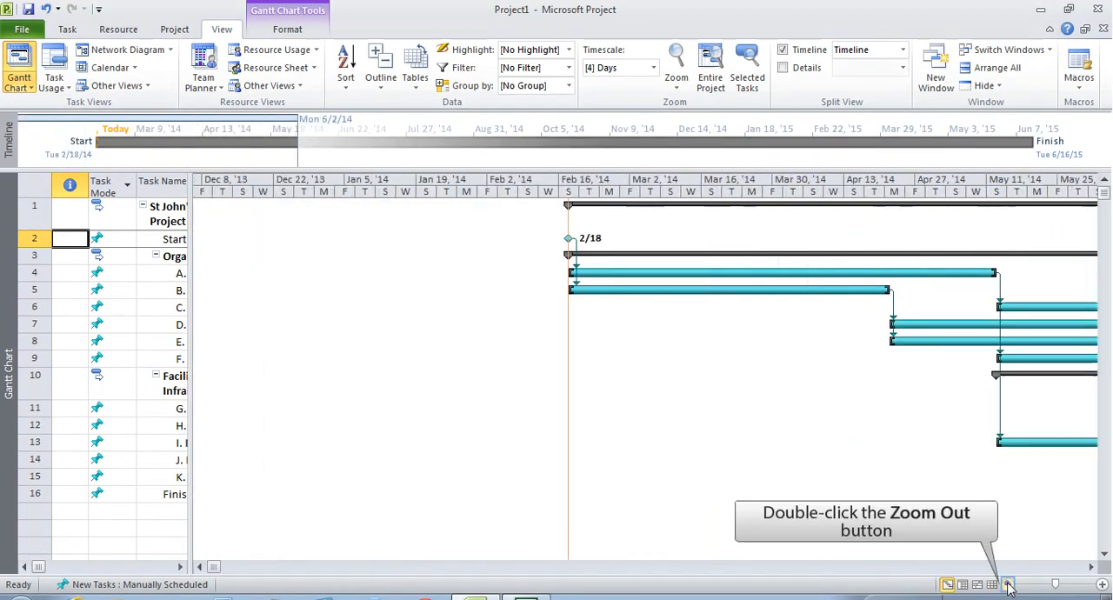
{"action": "left_click", "coordinate": [1008, 585]}
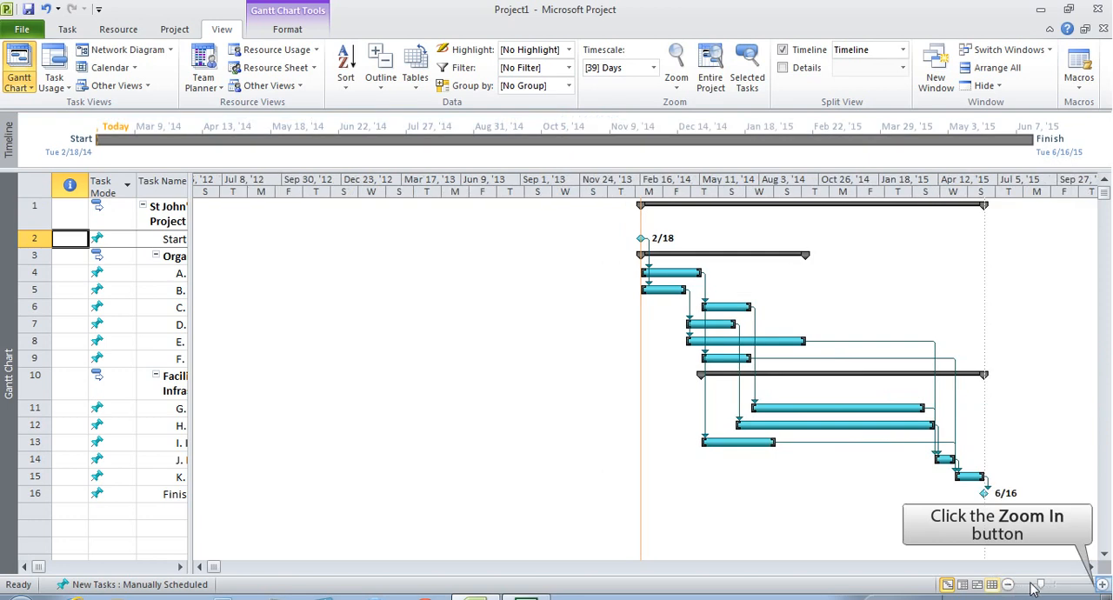
{"action": "left_click", "coordinate": [1102, 586]}
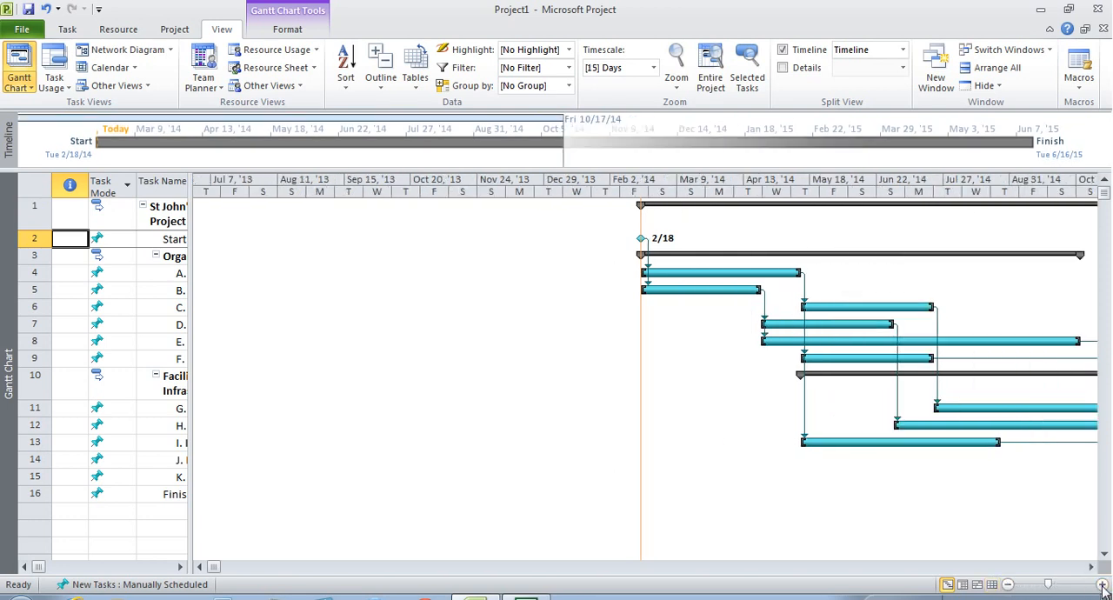